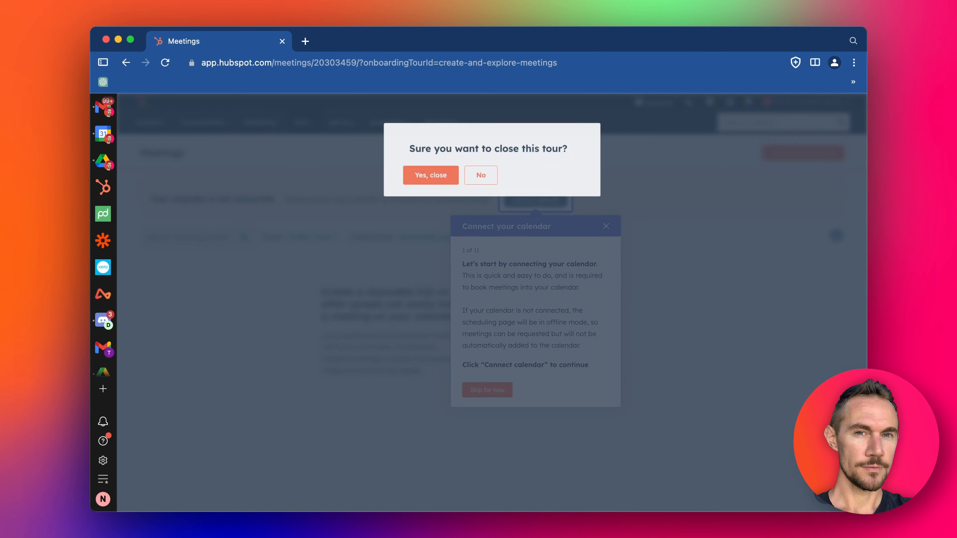
# - Confirm closing the onboarding tour and open the Contacts list
pyautogui.click(432, 182)
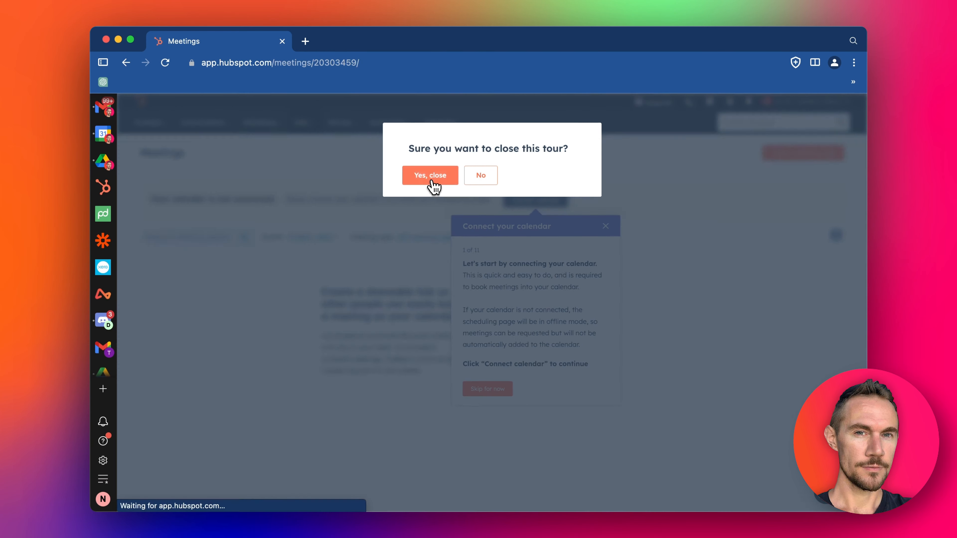
pyautogui.click(149, 124)
pyautogui.click(152, 151)
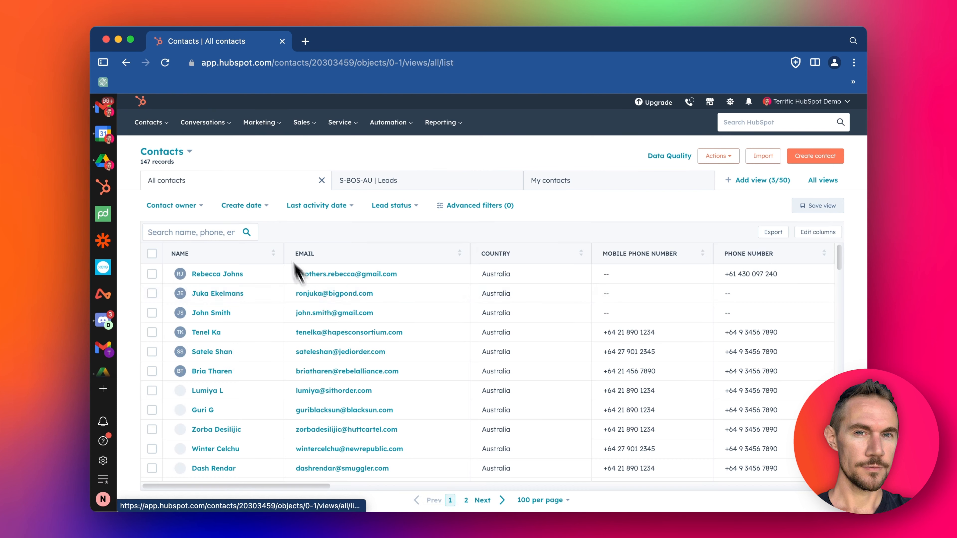
# - Open the Meetings tool from the sales tools and dismiss its onboarding tour
pyautogui.click(310, 136)
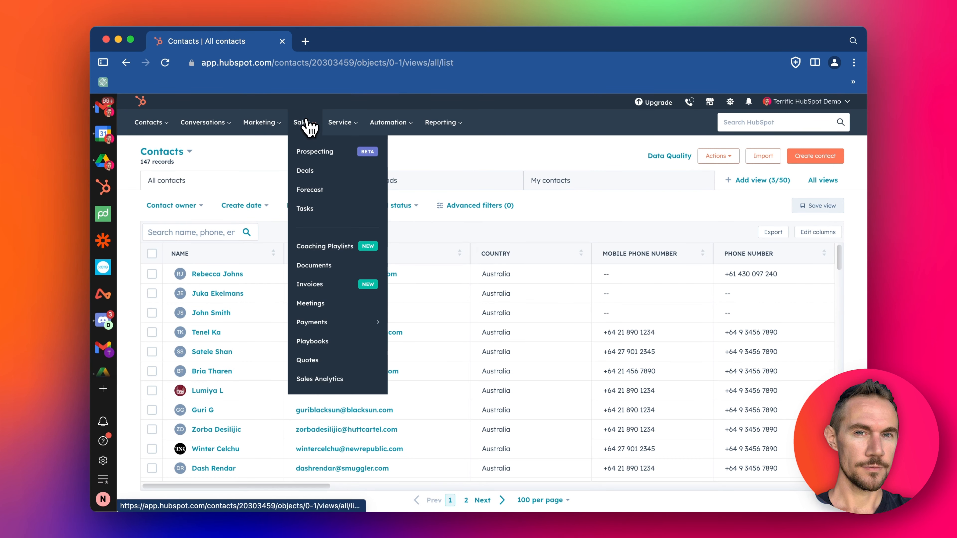
pyautogui.click(333, 304)
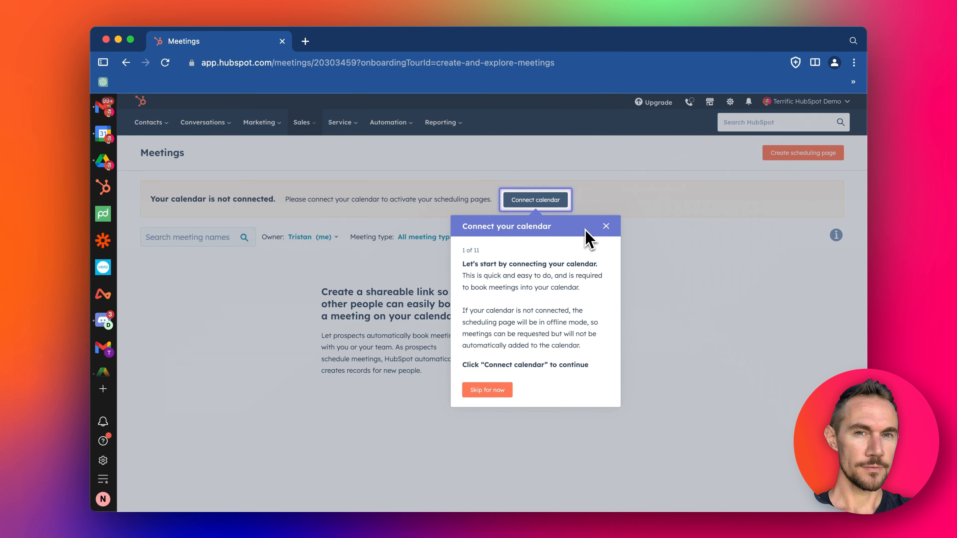
pyautogui.click(606, 226)
pyautogui.click(437, 176)
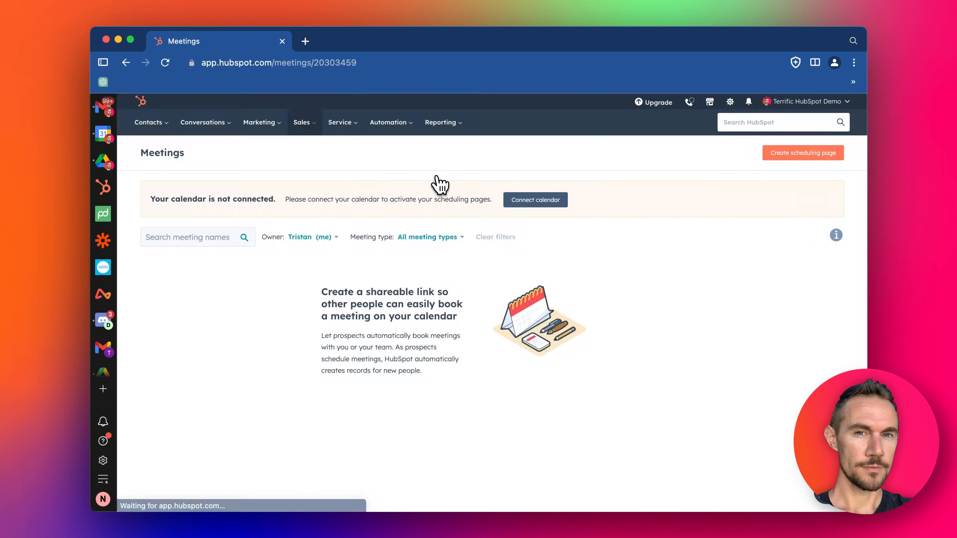
# - Connect the Google calendar using the listed Google account and grant HubSpot the requested access
pyautogui.click(536, 201)
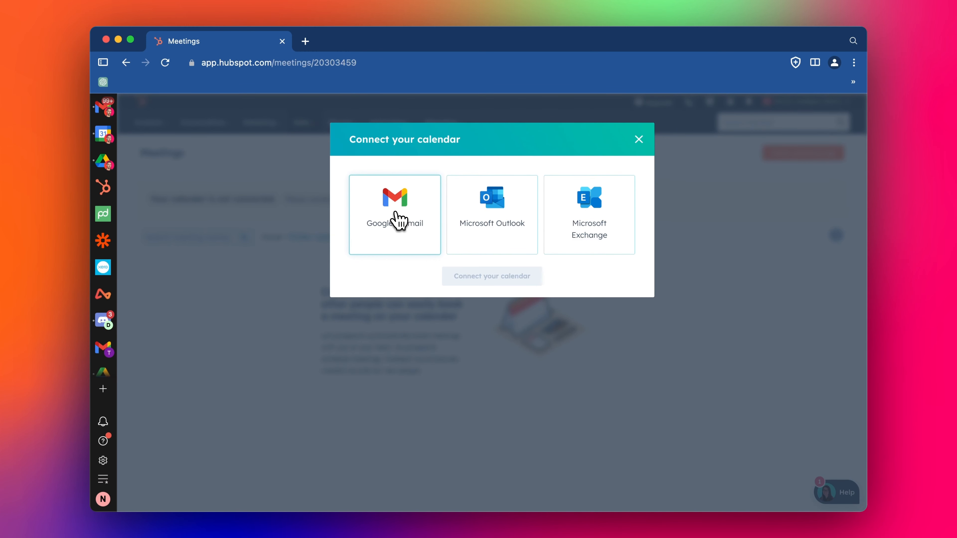
pyautogui.click(398, 221)
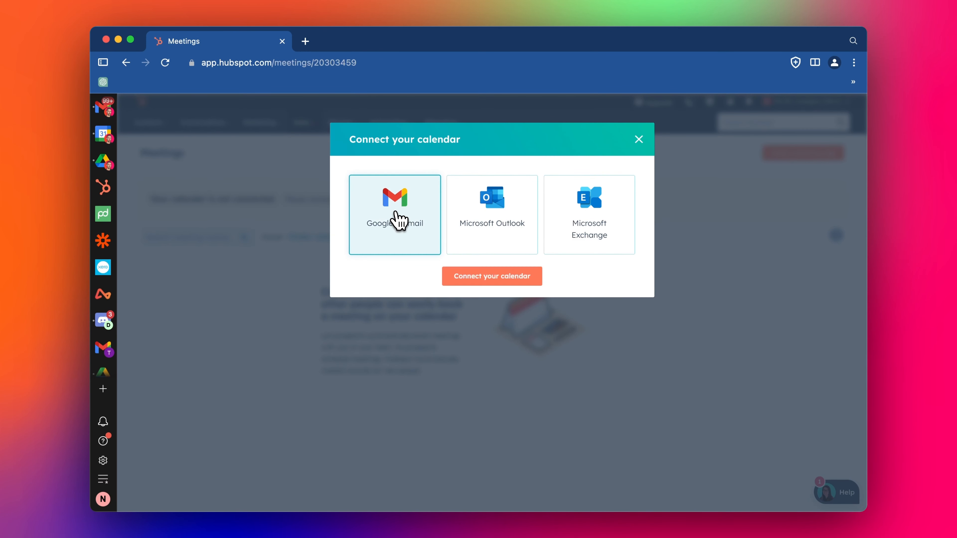
pyautogui.click(496, 275)
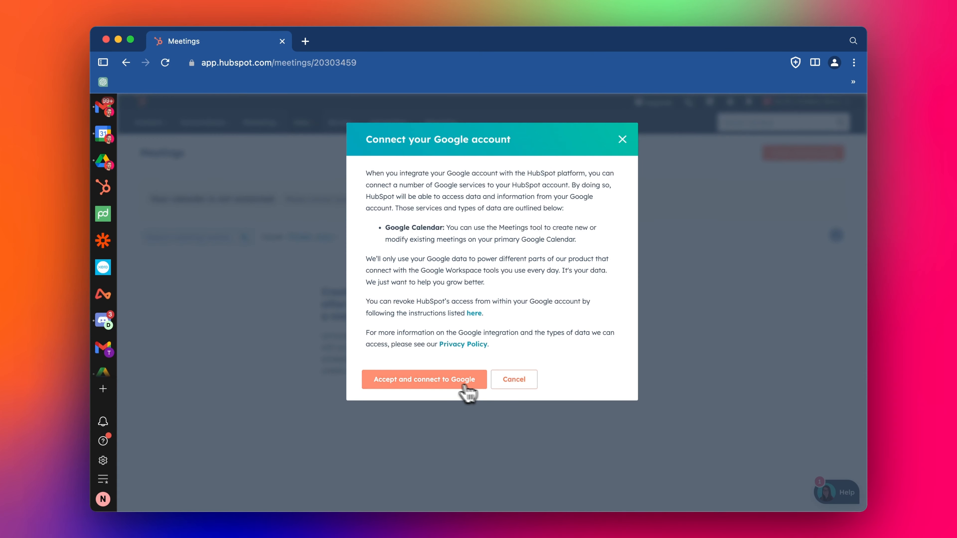
pyautogui.click(421, 384)
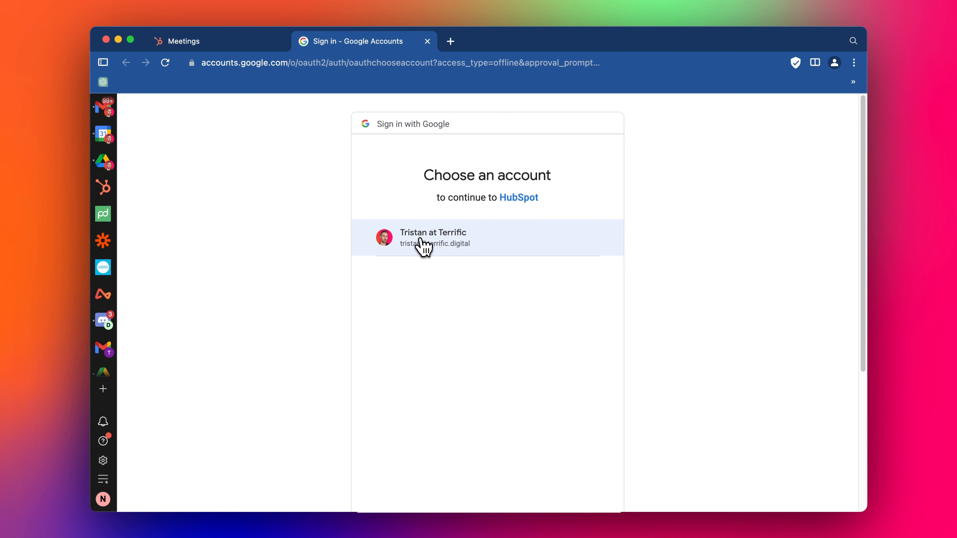
pyautogui.click(421, 241)
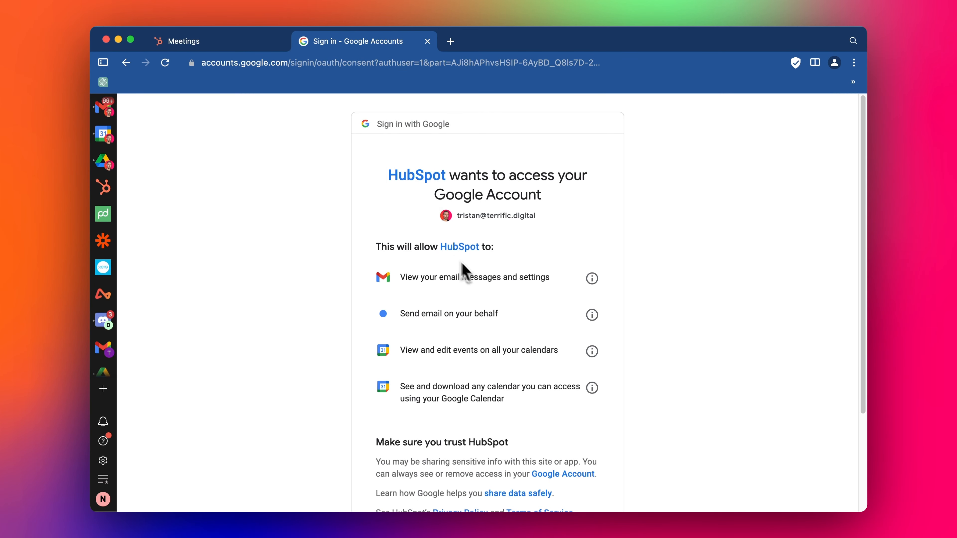
pyautogui.scroll(-5, 477, 275)
pyautogui.click(547, 422)
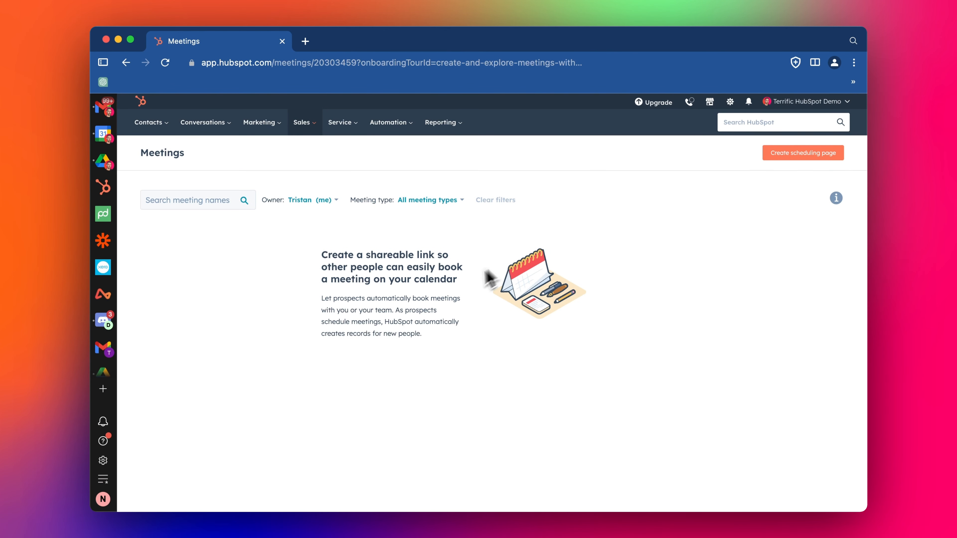
# - Start a new scheduling page of the Group type
pyautogui.click(773, 155)
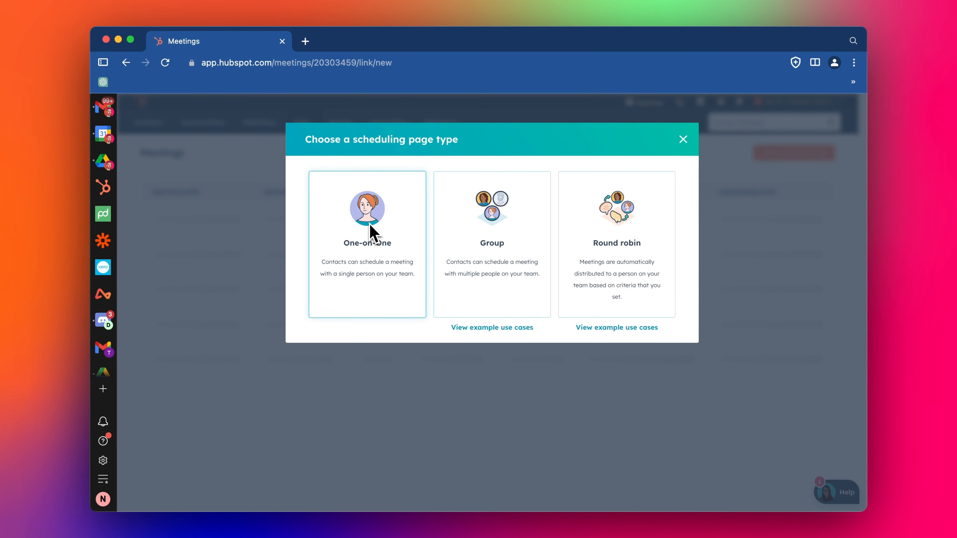
pyautogui.click(683, 139)
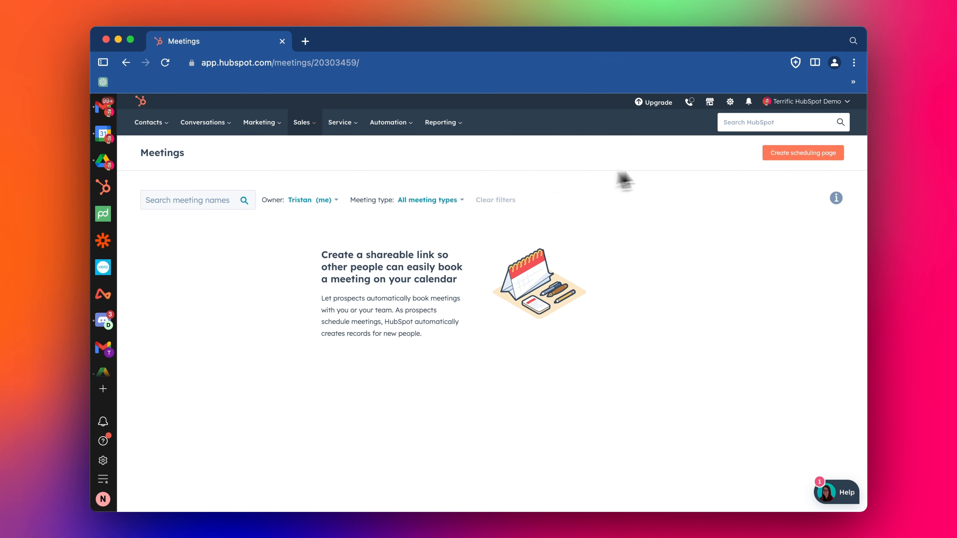
pyautogui.click(802, 153)
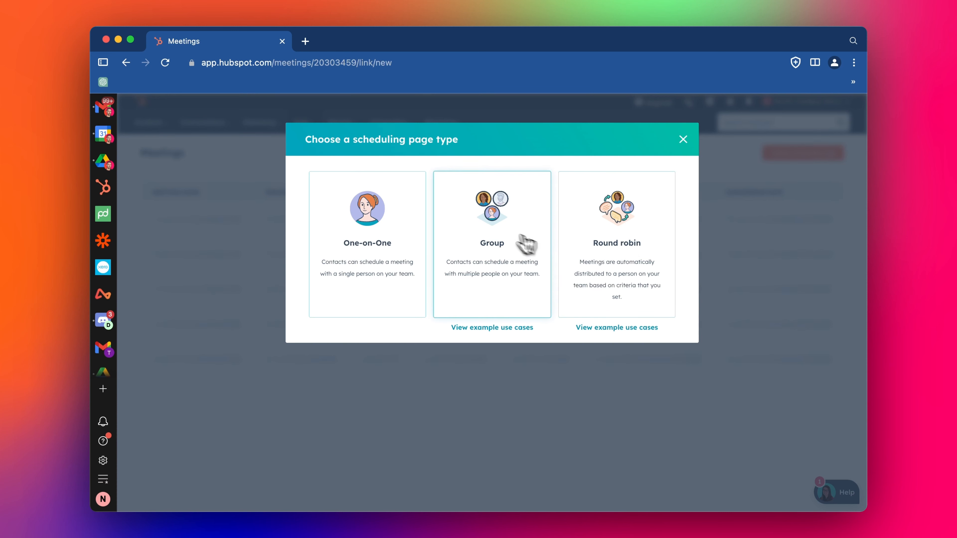
pyautogui.click(492, 243)
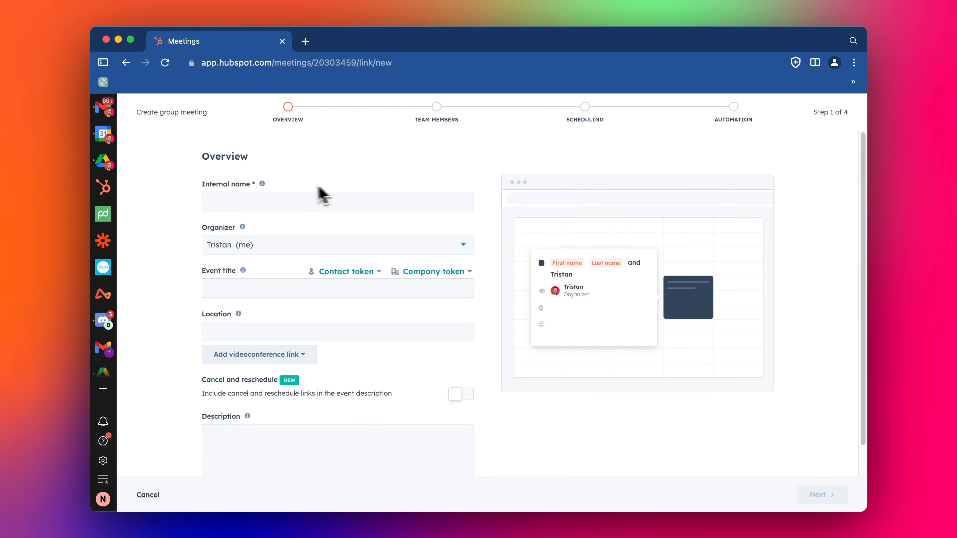
# - Set the meeting's internal name to "Sales In-Depth Consulting Call" and check the organizer
pyautogui.click(255, 204)
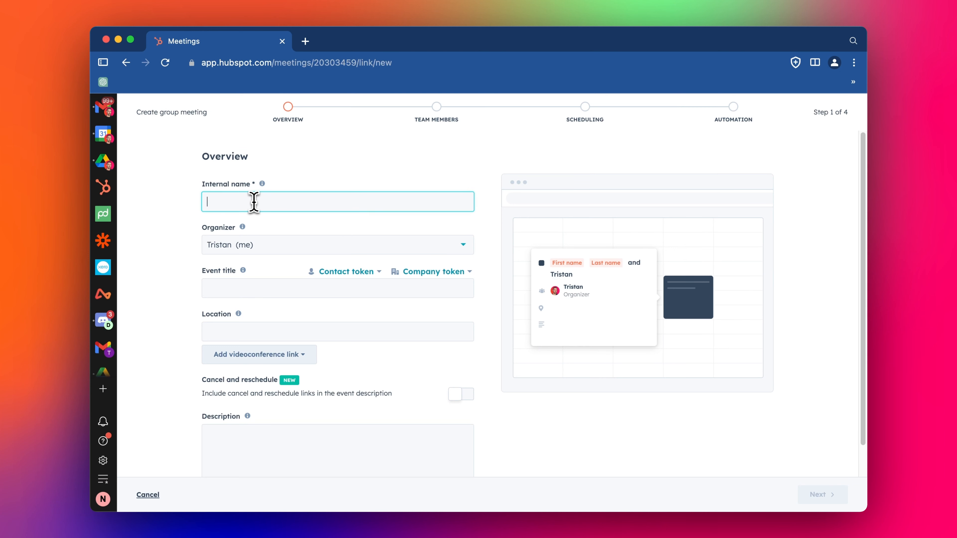
pyautogui.write('Sales In-Depth Consulting Call')
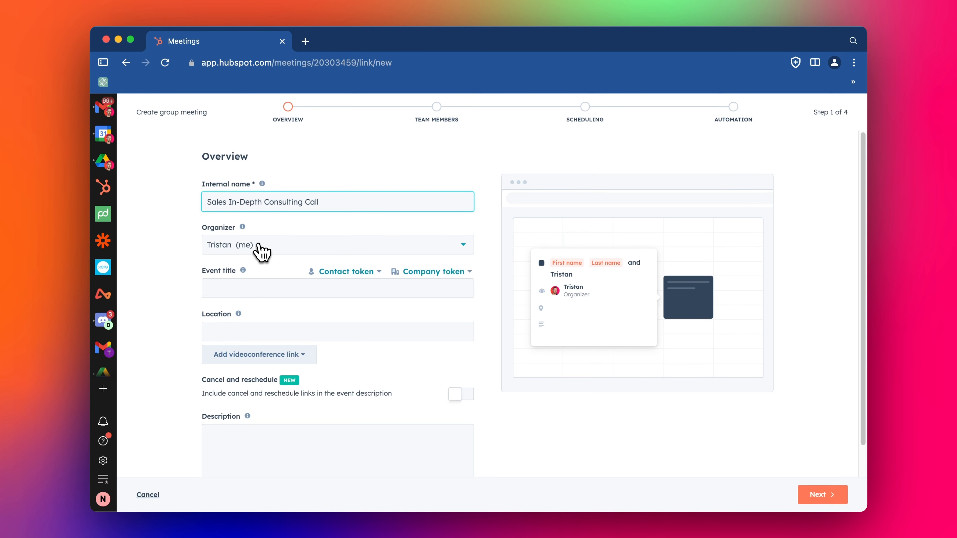
pyautogui.click(242, 248)
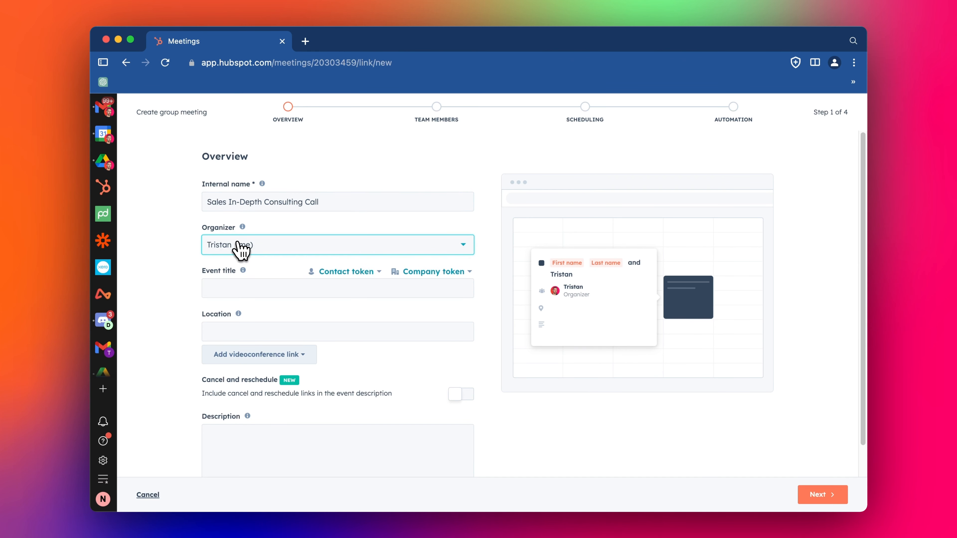
# - Copy the internal name "Sales In-Depth Consulting Call" into the event title
pyautogui.click(245, 290)
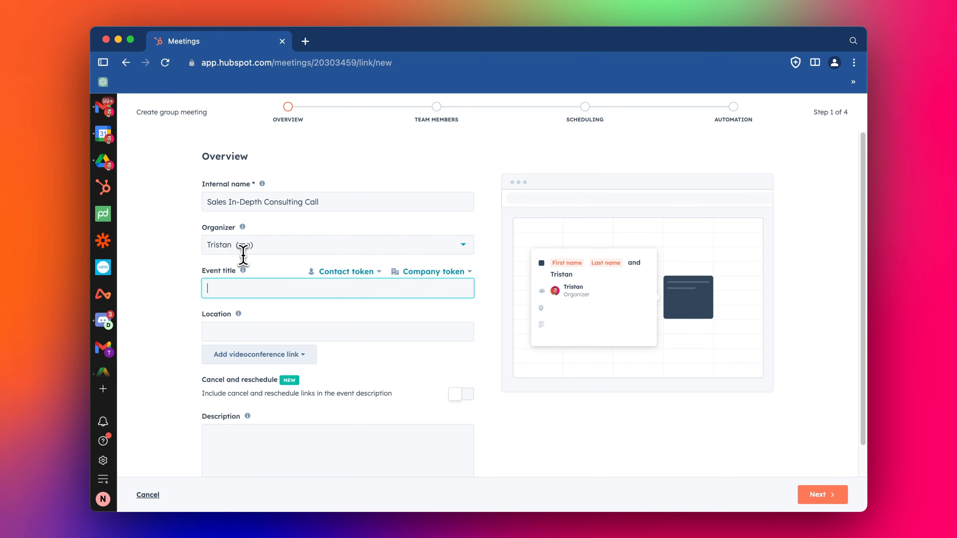
pyautogui.moveTo(209, 202); pyautogui.dragTo(317, 200)
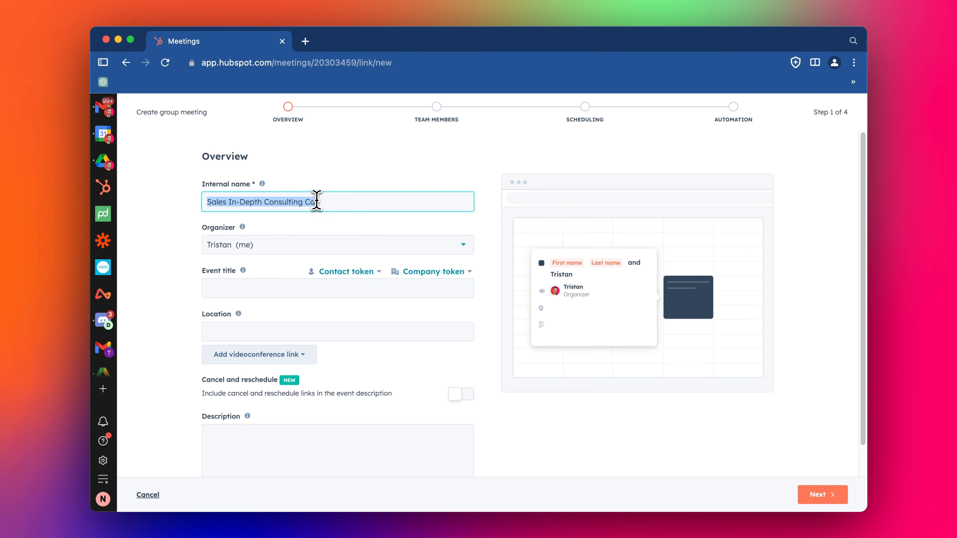
pyautogui.click(302, 289)
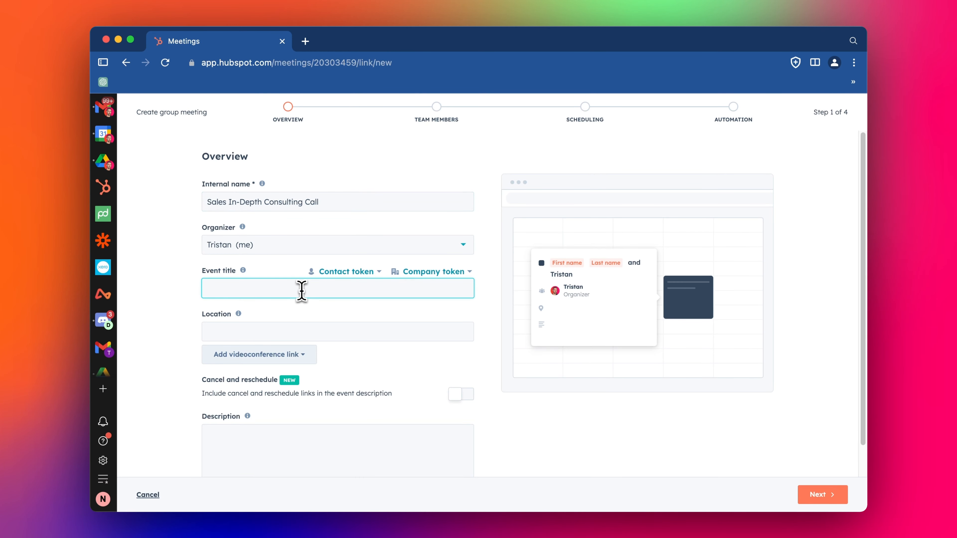
pyautogui.write('Sales In-Depth Consulting Call')
# - Prefix the event title with the Company name token followed by "/ Terrific -"
pyautogui.click(208, 289)
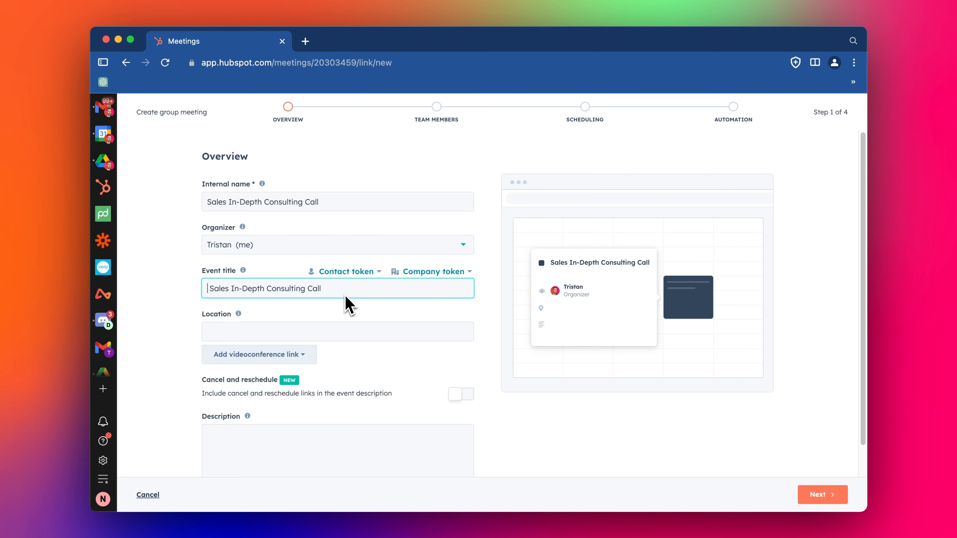
pyautogui.click(444, 273)
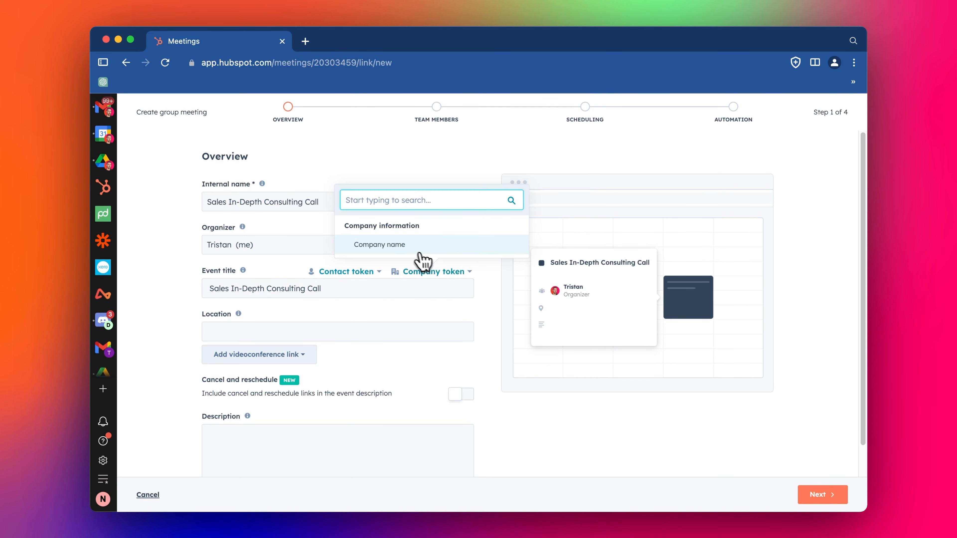
pyautogui.click(407, 247)
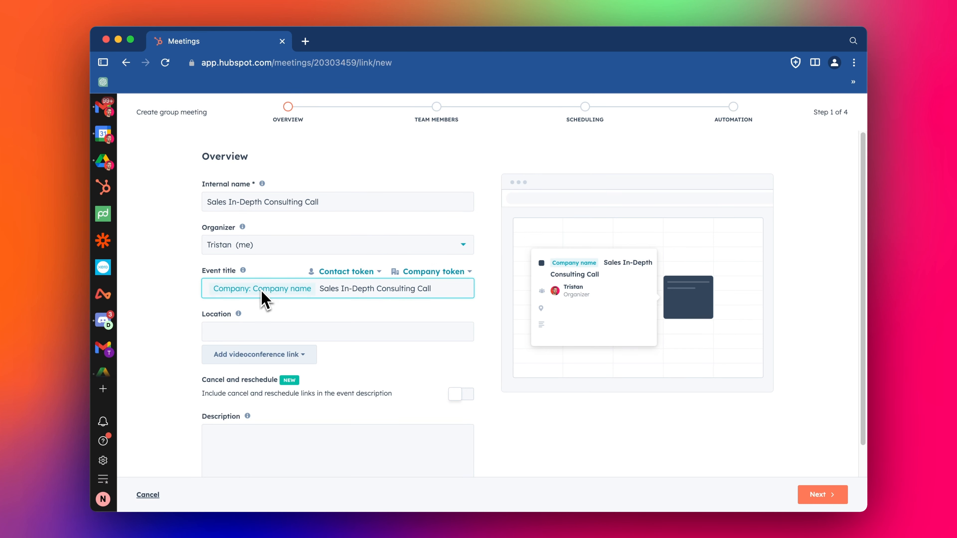
pyautogui.write('/ ')
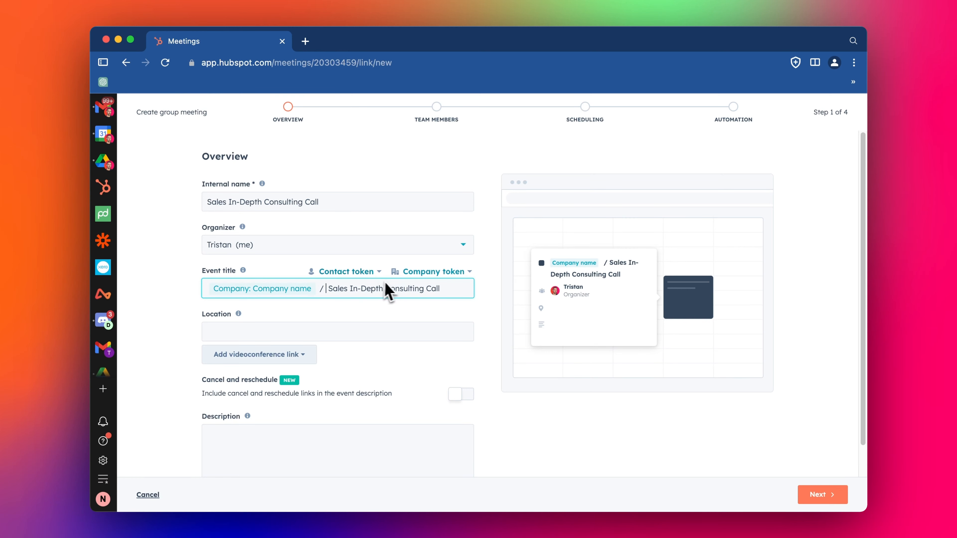
pyautogui.write('Terrific -')
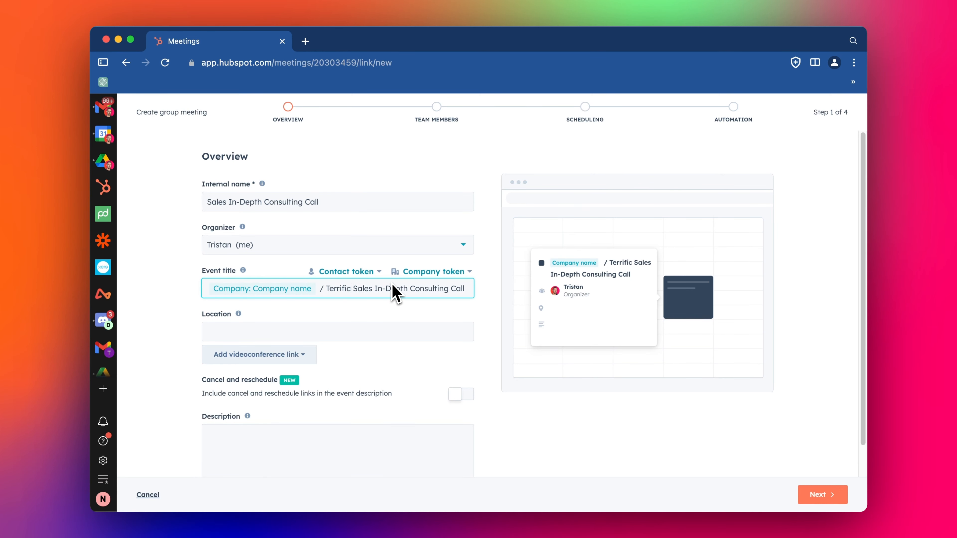
pyautogui.write(' Sales In-')
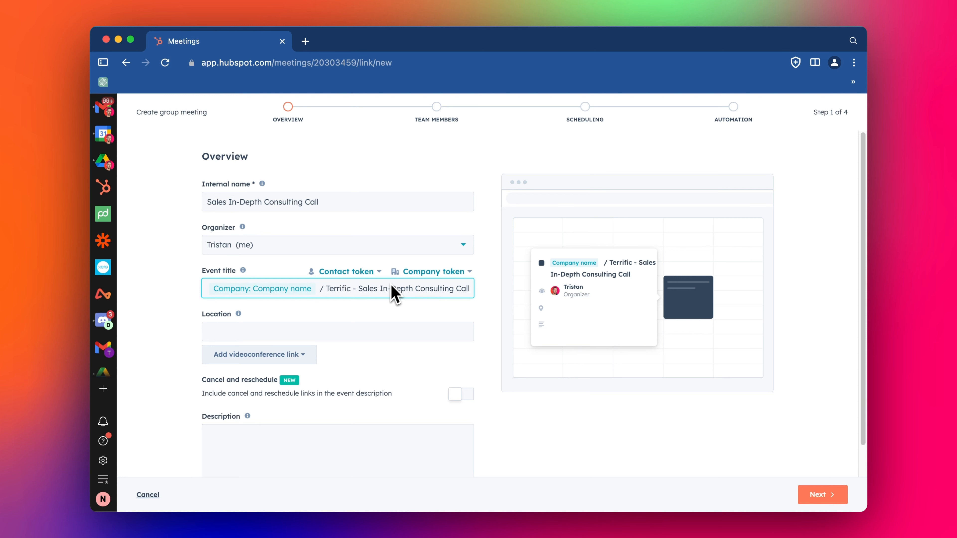
# - Set the meeting location to "Zoom" and check the options for adding a videoconference link
pyautogui.click(326, 334)
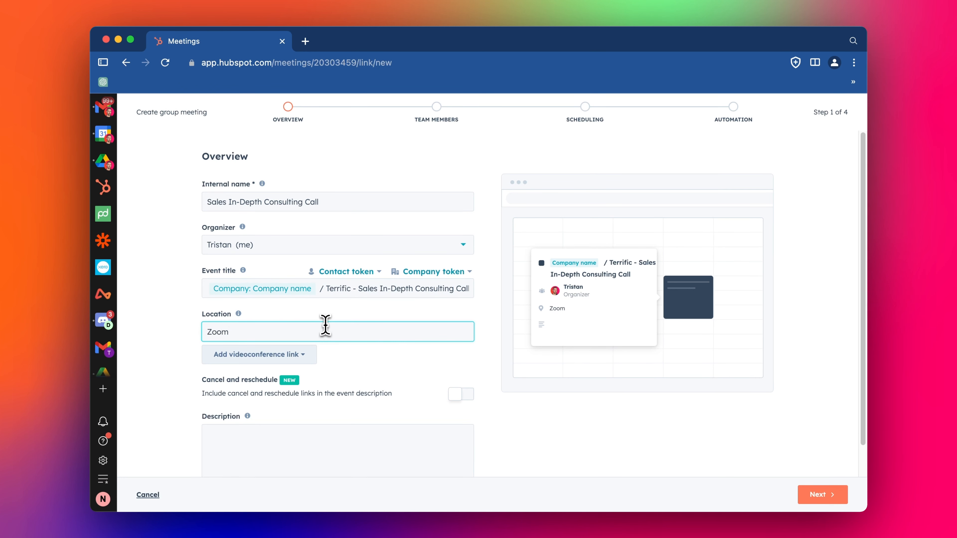
pyautogui.click(290, 360)
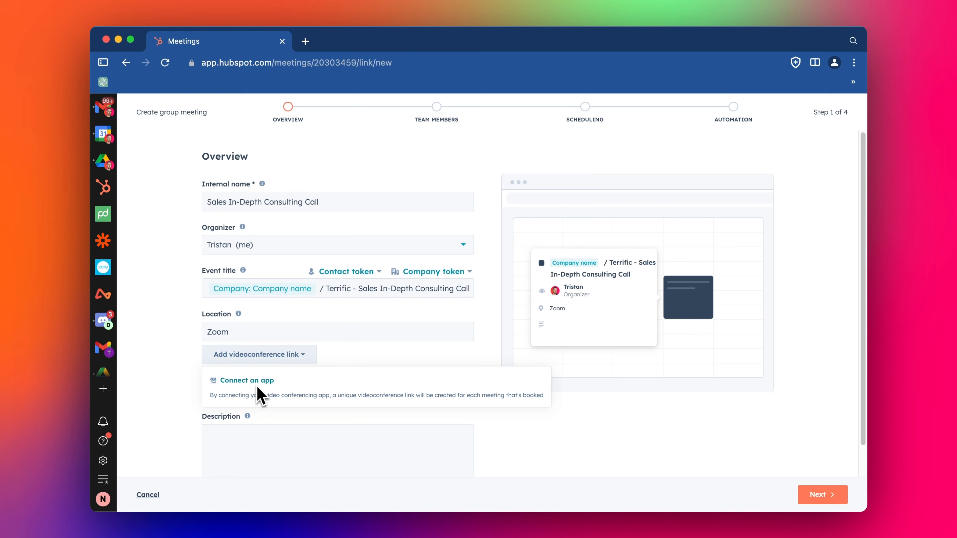
pyautogui.moveTo(240, 332)
pyautogui.mouseDown()
pyautogui.moveTo(214, 334)
pyautogui.moveTo(230, 334)
pyautogui.mouseUp()
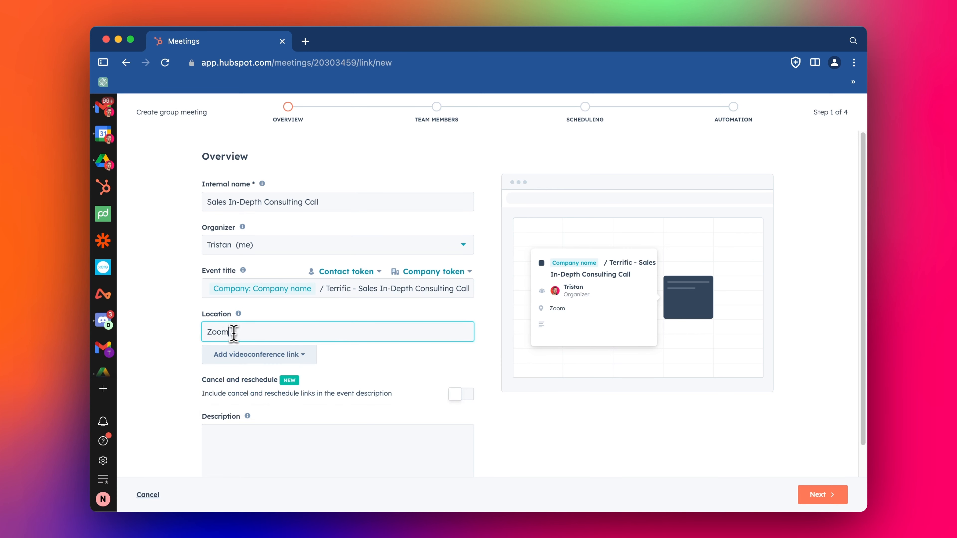
pyautogui.click(244, 356)
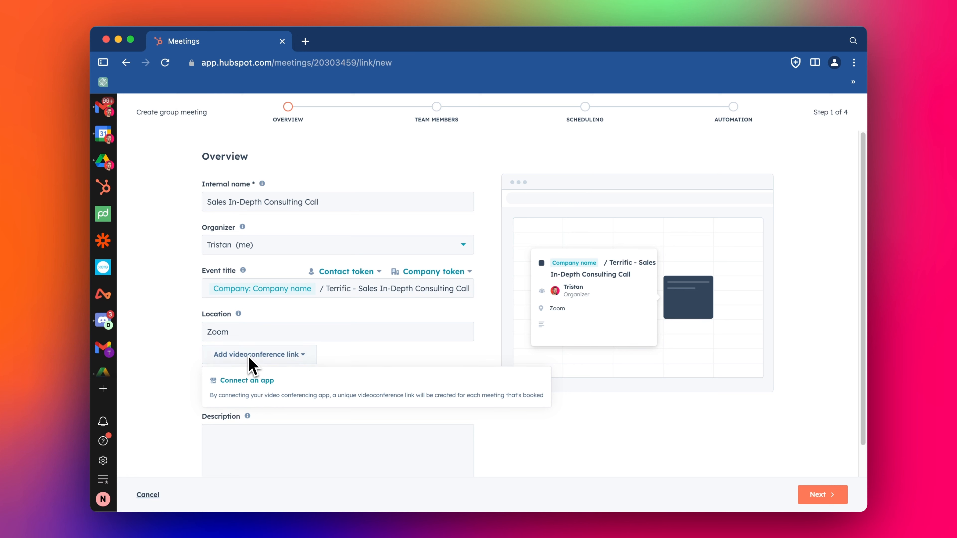
pyautogui.click(237, 331)
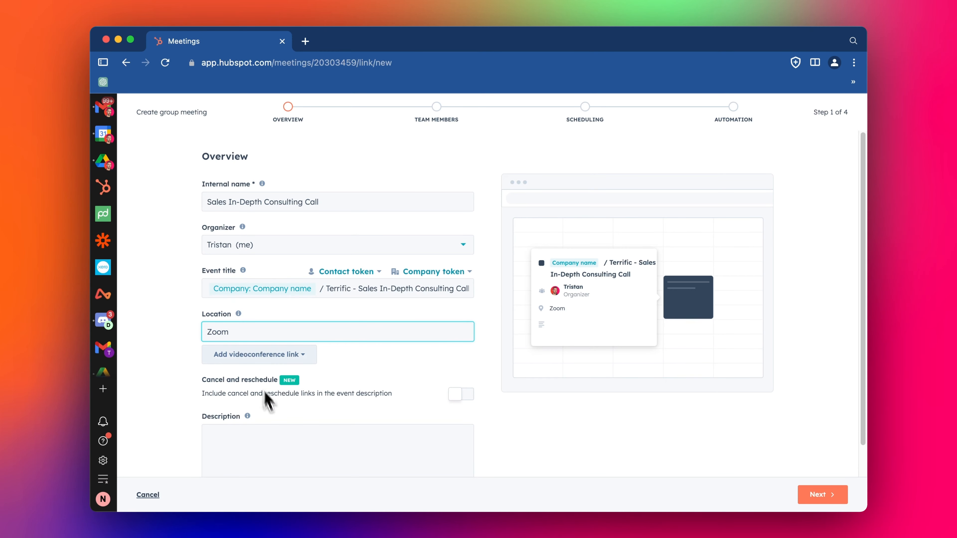
# - Include cancel and reschedule links in the event description and add an agenda listing "Intro" and "Key questions"
pyautogui.scroll(-2, 293, 400)
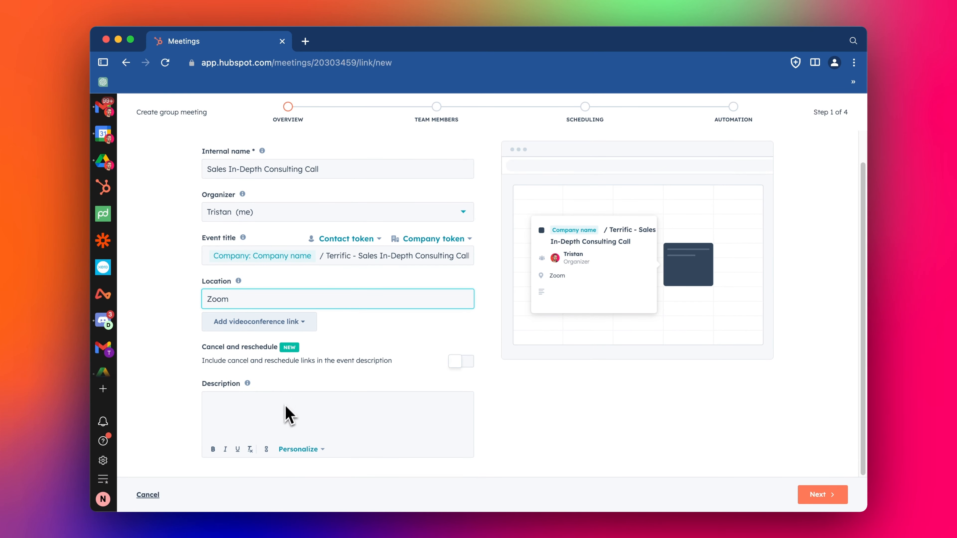
pyautogui.click(456, 363)
pyautogui.scroll(-1, 263, 466)
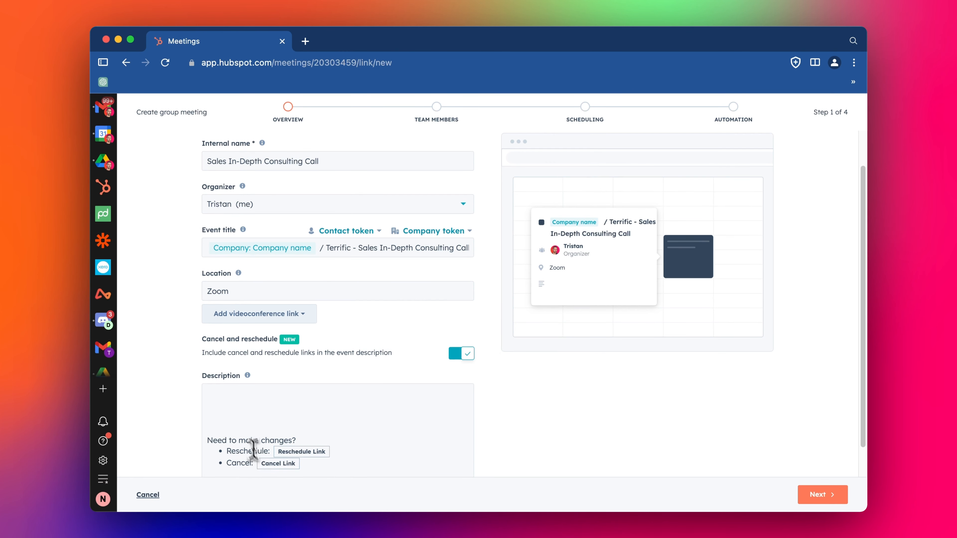
pyautogui.click(235, 402)
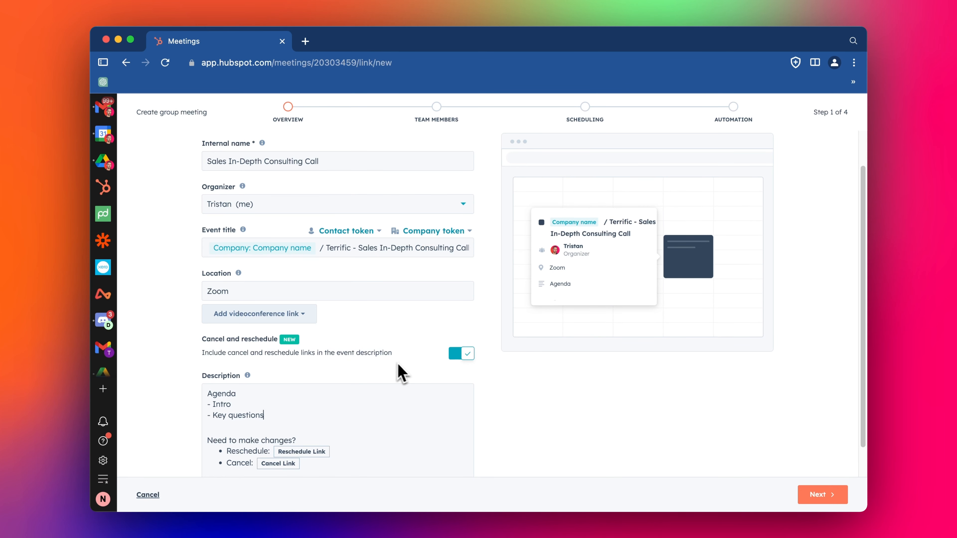
# - Proceed to the team members stage and add the other available colleague to the group meeting
pyautogui.click(819, 499)
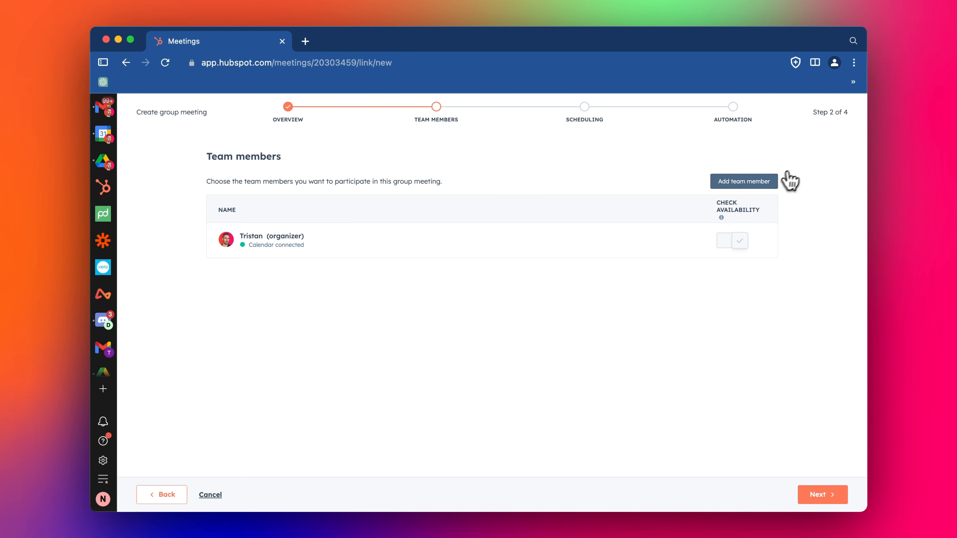
pyautogui.click(743, 185)
pyautogui.click(750, 174)
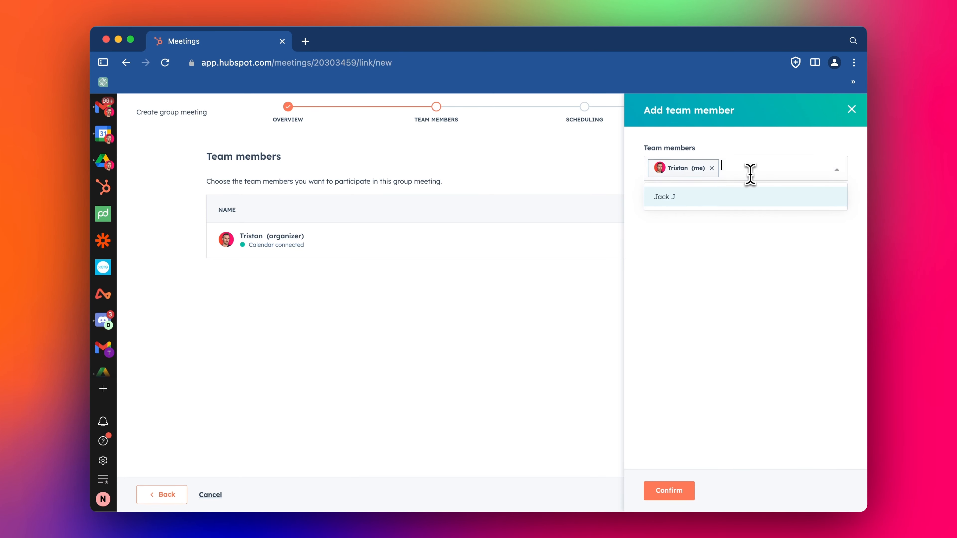
pyautogui.click(666, 248)
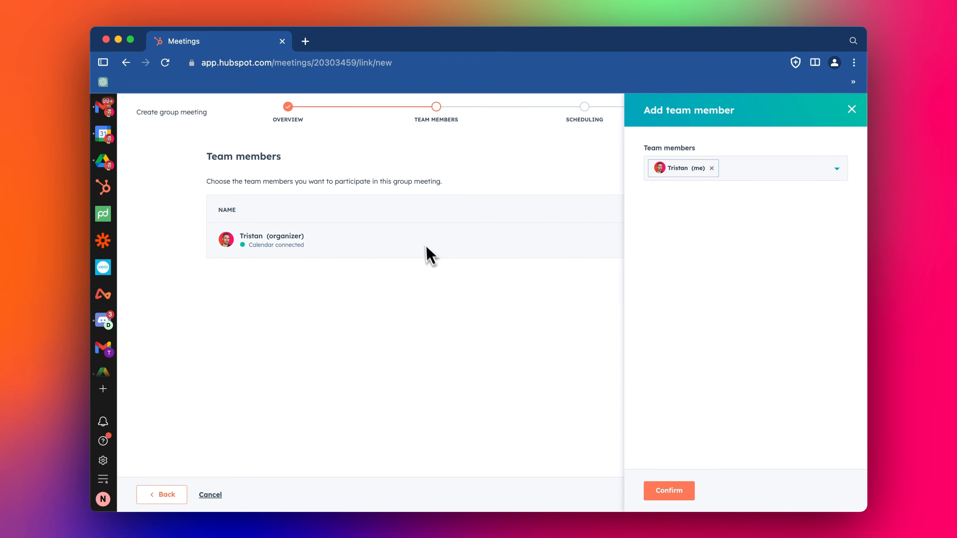
pyautogui.click(790, 170)
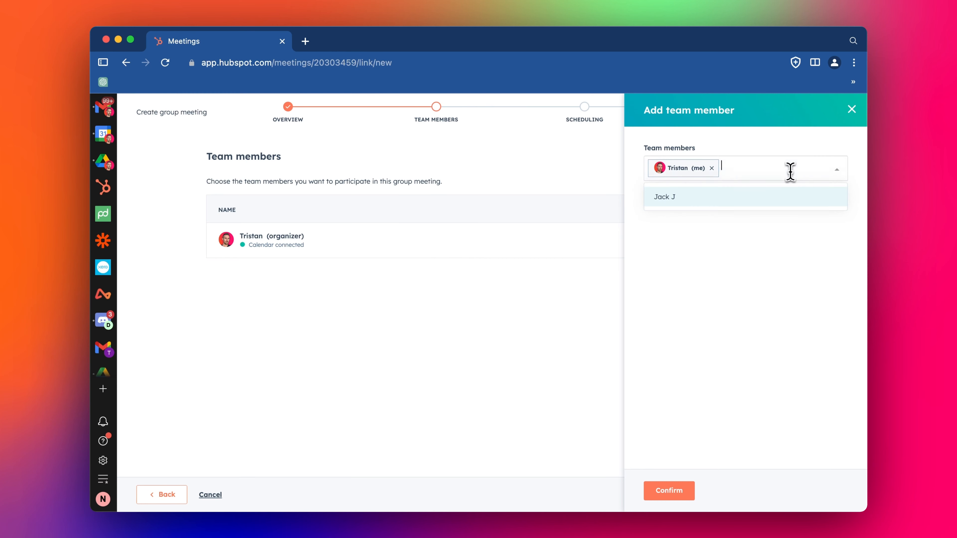
pyautogui.click(675, 201)
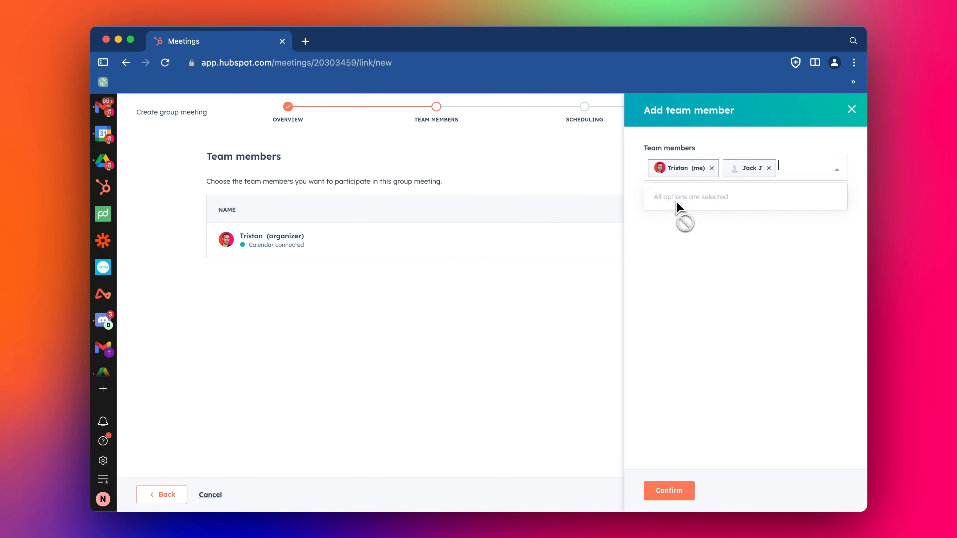
pyautogui.click(701, 279)
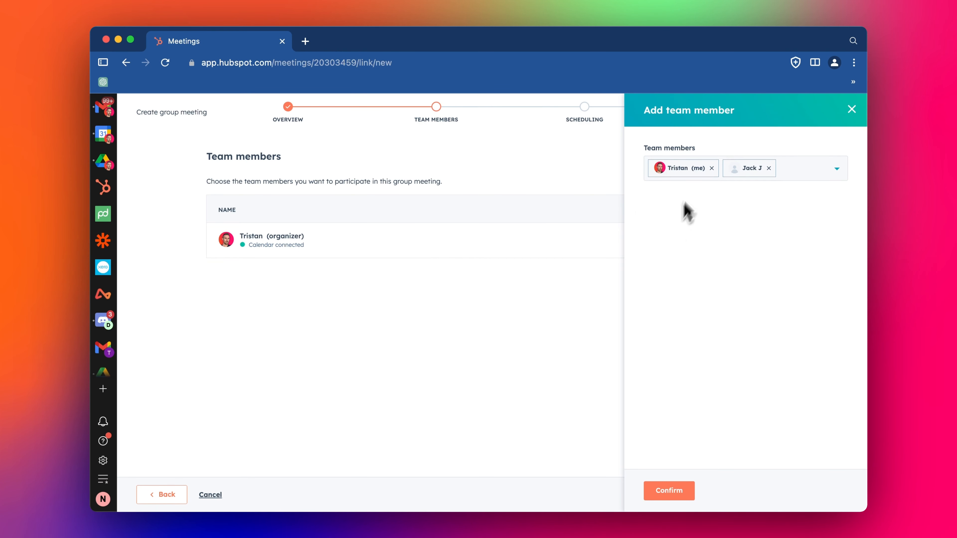
pyautogui.click(657, 489)
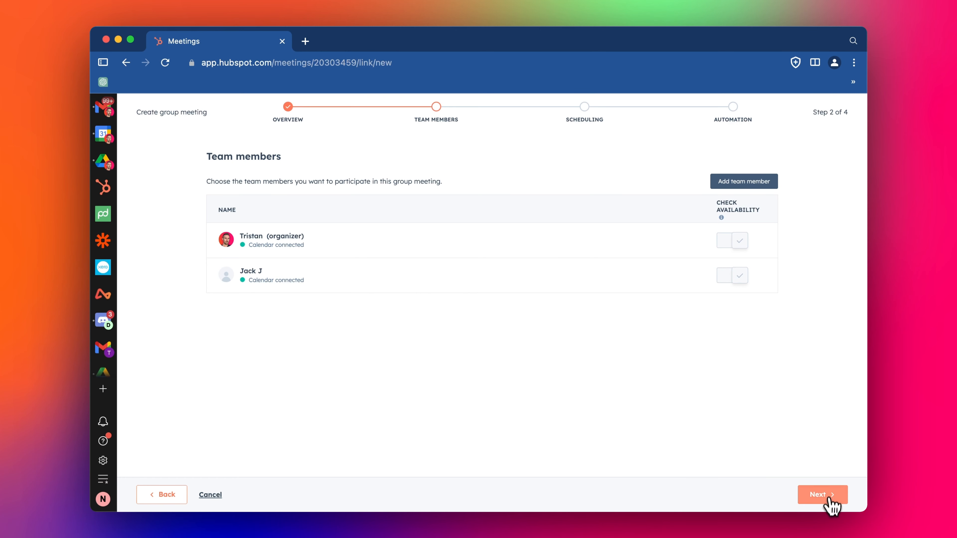
# - Proceed to the scheduling stage and shorten the scheduling page link ending to "indepth-call"
pyautogui.click(820, 494)
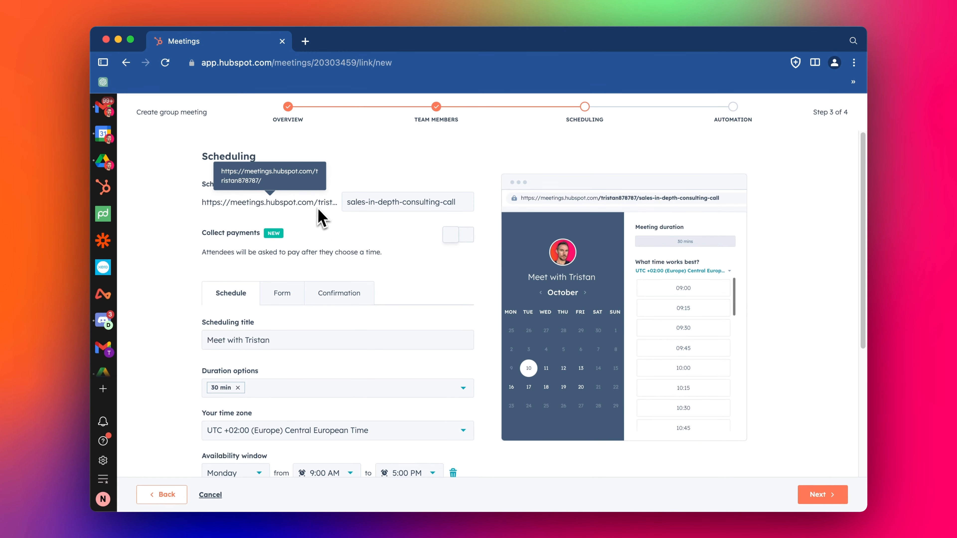
pyautogui.moveTo(349, 202); pyautogui.dragTo(460, 206)
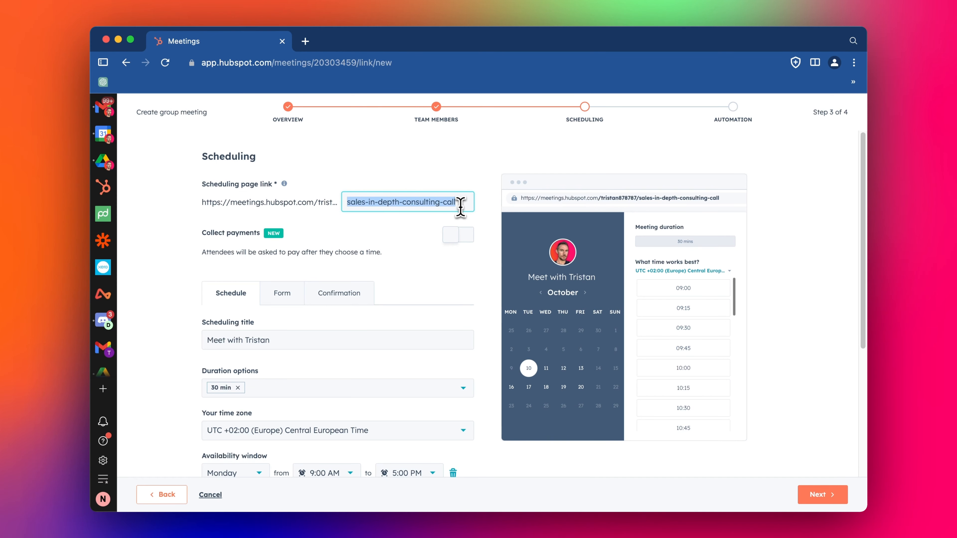
pyautogui.click(460, 206)
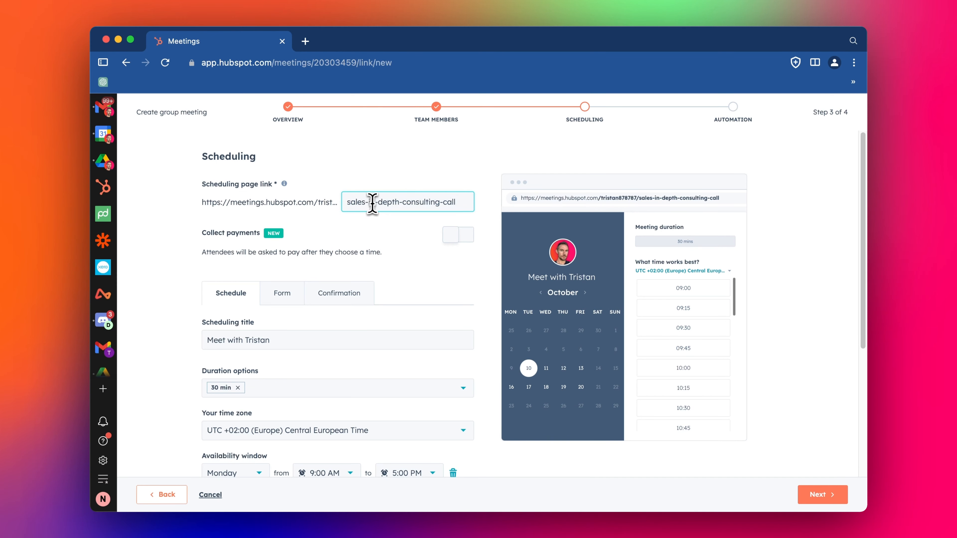
pyautogui.moveTo(376, 204); pyautogui.dragTo(332, 204)
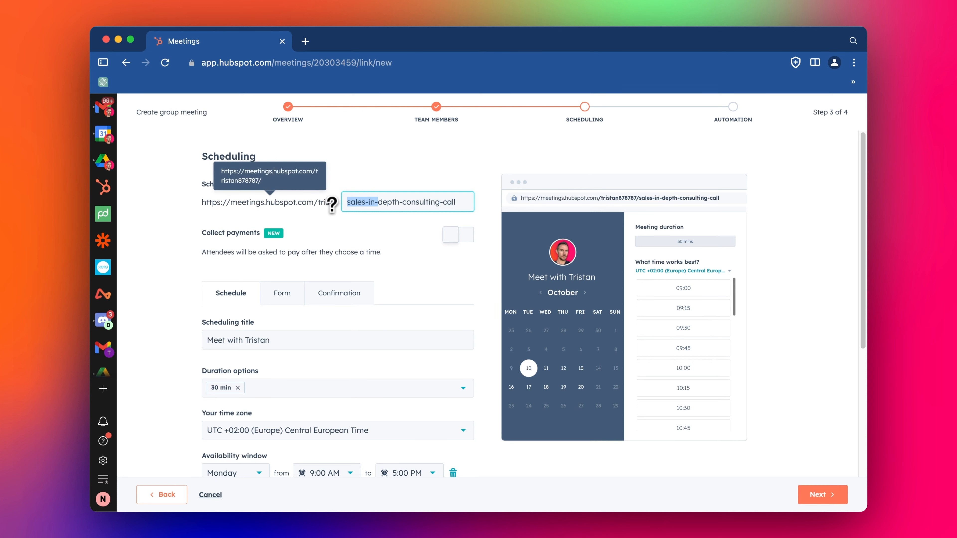
pyautogui.write('in')
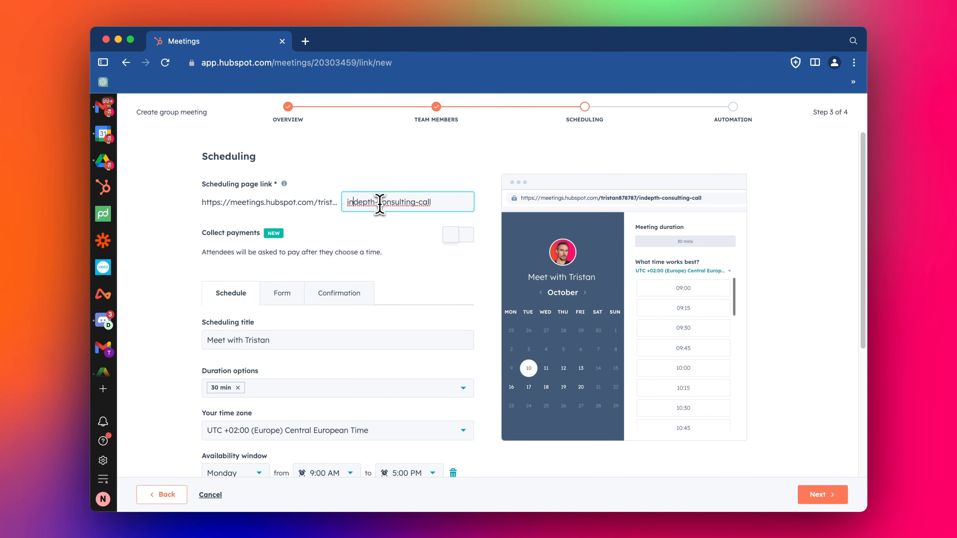
pyautogui.moveTo(376, 203); pyautogui.dragTo(419, 203)
pyautogui.press('BackSpace')
pyautogui.press('BackSpace')
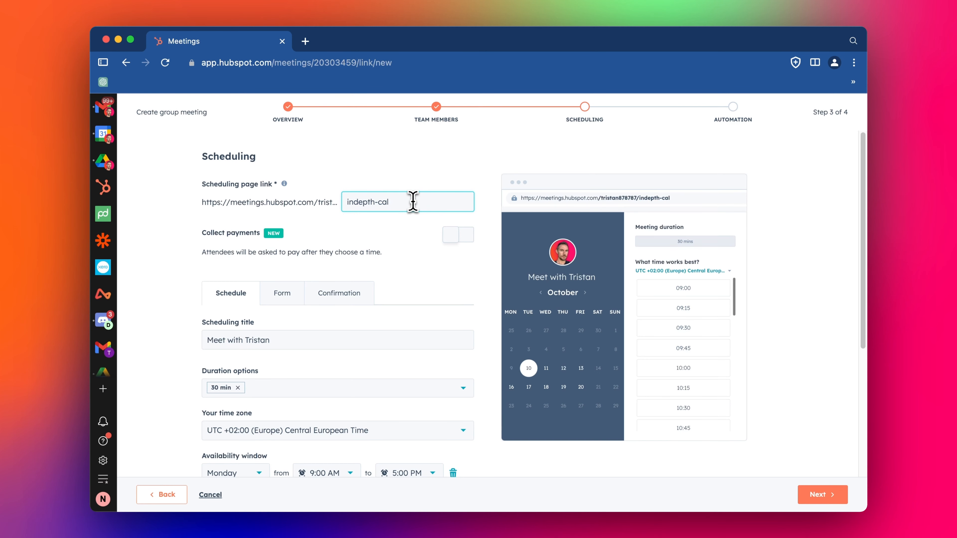
pyautogui.write('l')
pyautogui.click(407, 275)
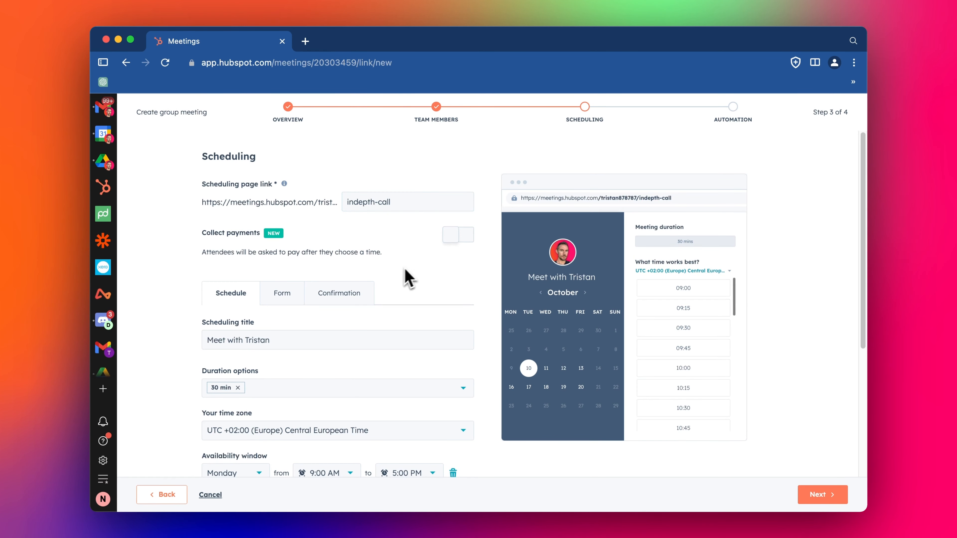
# - Change the scheduling title to "In-Depth with" followed by both hosts' first names joined by "&"
pyautogui.scroll(-1, 377, 278)
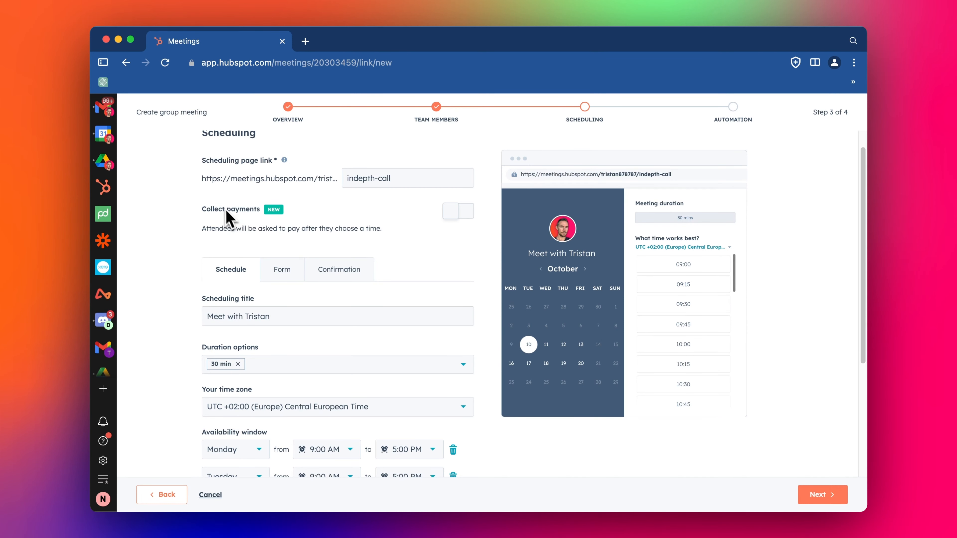
pyautogui.scroll(-1, 242, 222)
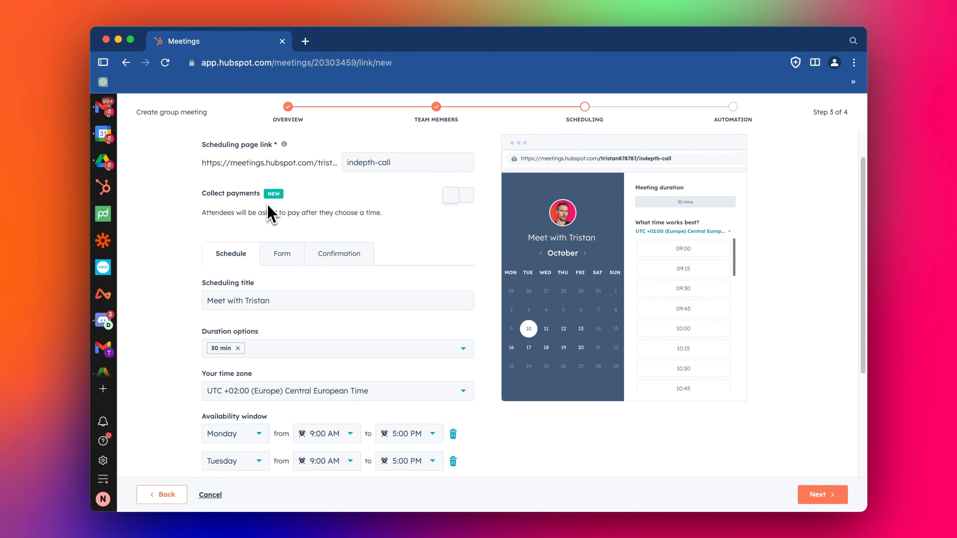
pyautogui.scroll(-2, 270, 214)
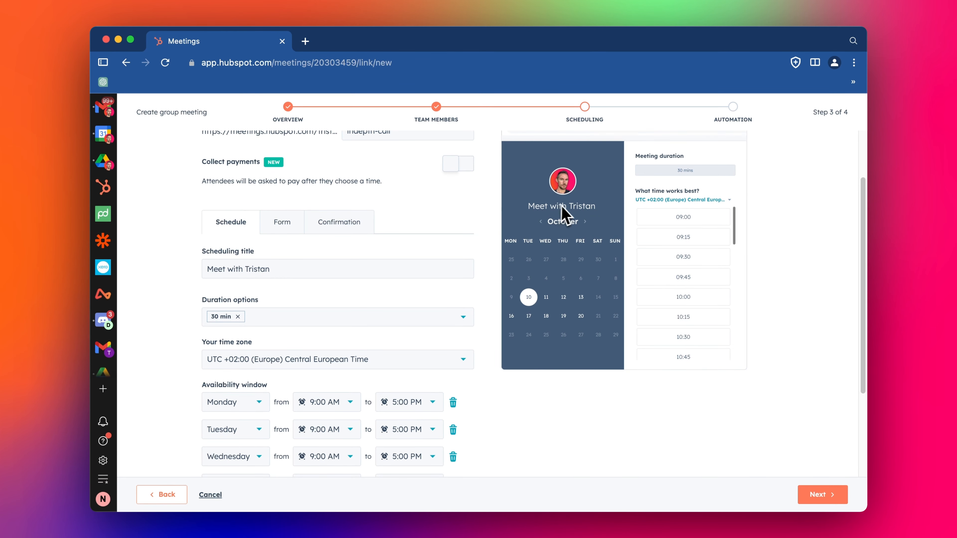
pyautogui.doubleClick(215, 272)
pyautogui.write('In-')
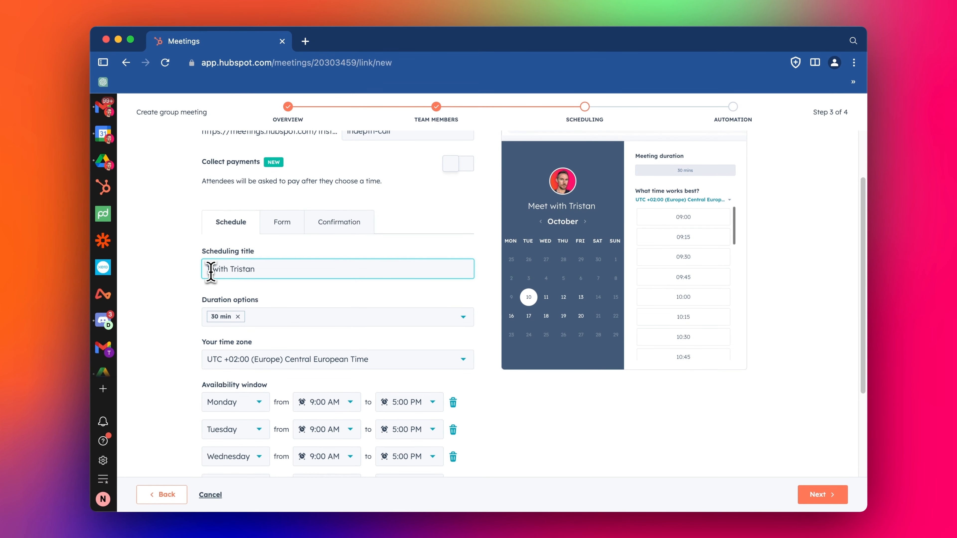
pyautogui.write('Depth')
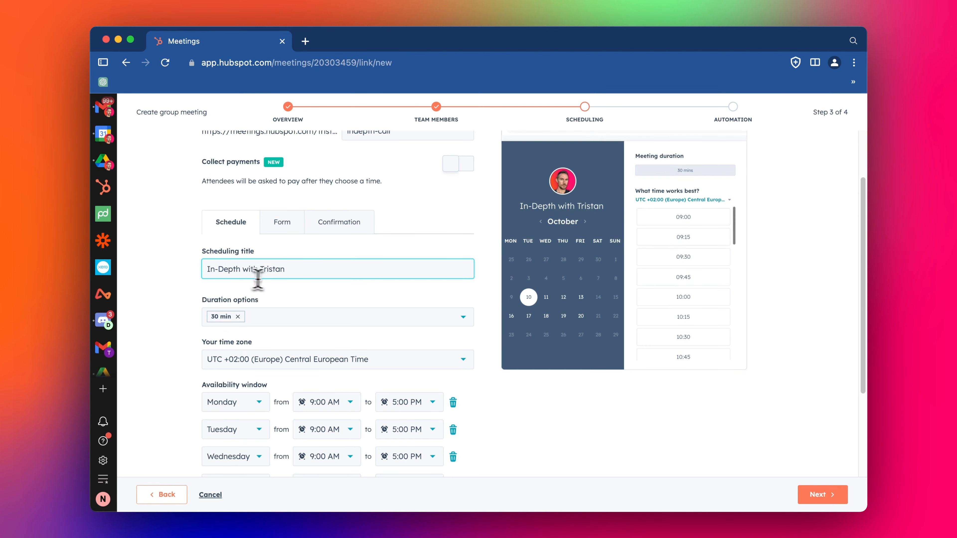
pyautogui.click(313, 265)
pyautogui.write('& Jack')
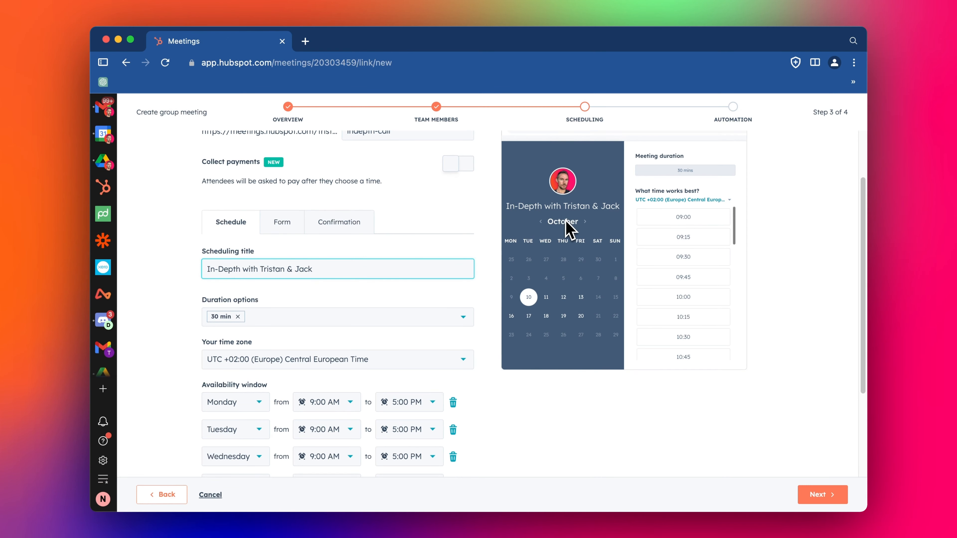
# - Replace the 30 min meeting duration option with 2 hr
pyautogui.scroll(-1, 380, 280)
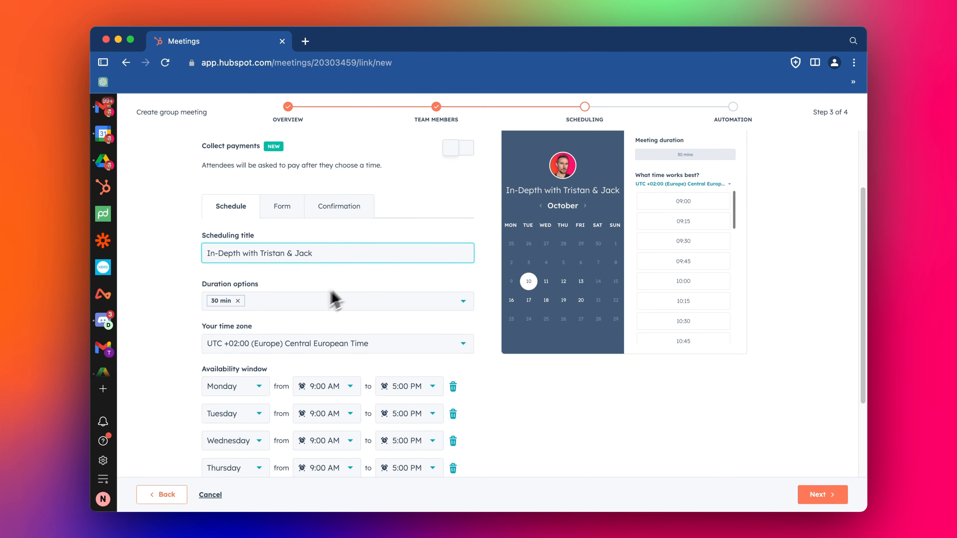
pyautogui.click(238, 304)
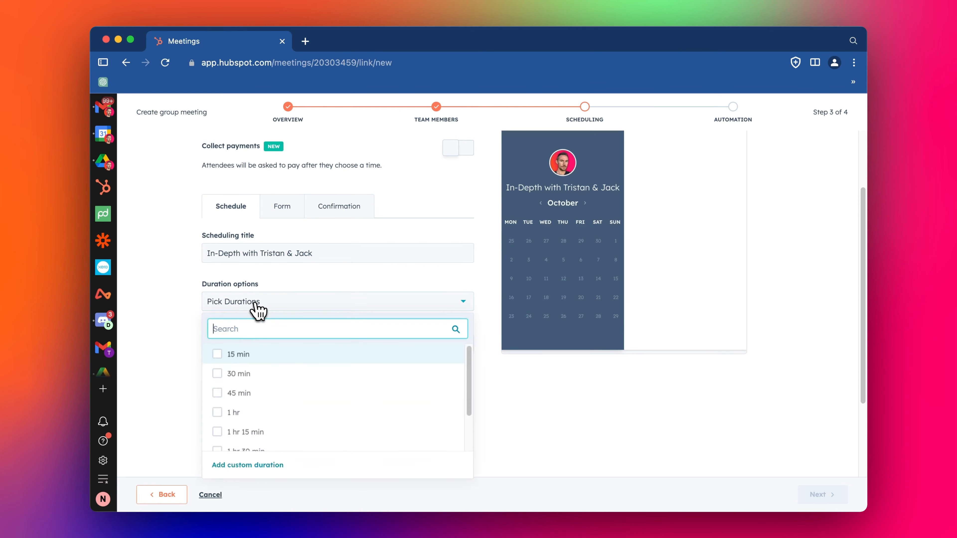
pyautogui.scroll(-3, 272, 396)
pyautogui.click(267, 448)
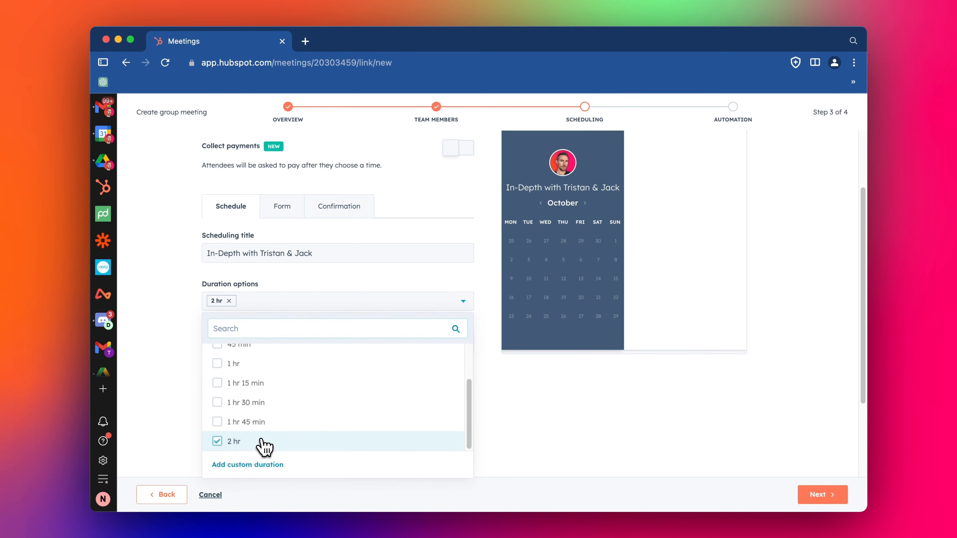
pyautogui.click(193, 334)
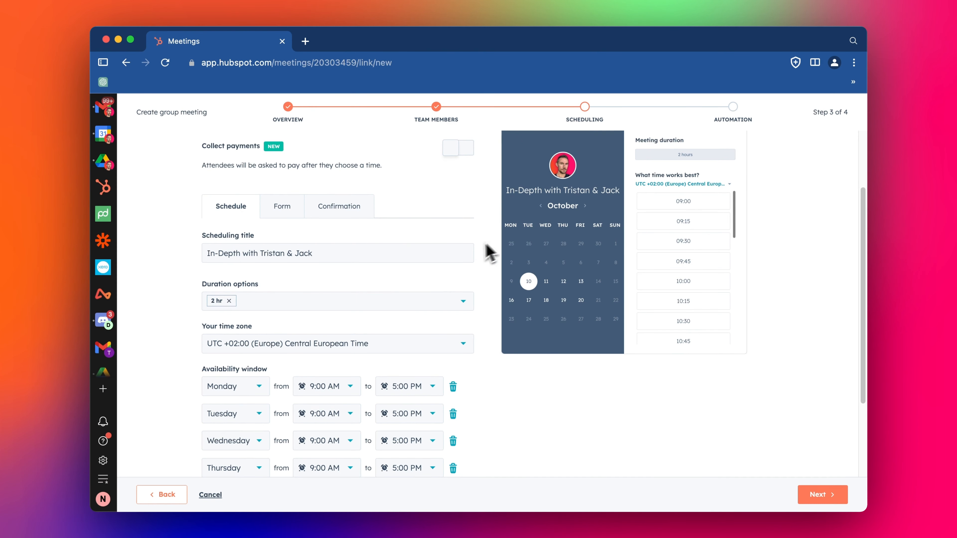
# - Remove Tuesday, Wednesday, Thursday and Friday from the availability window, keeping only Monday
pyautogui.scroll(-1, 275, 366)
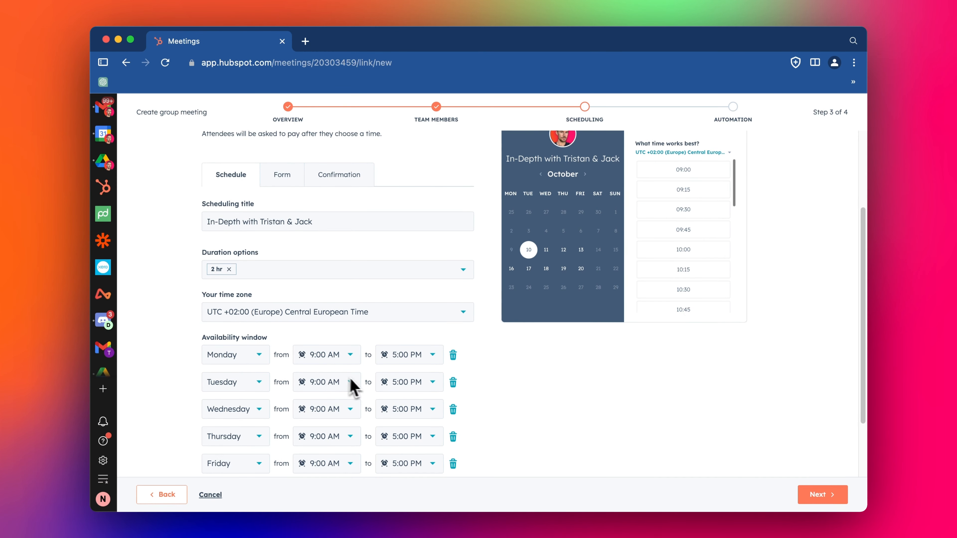
pyautogui.scroll(-1, 373, 388)
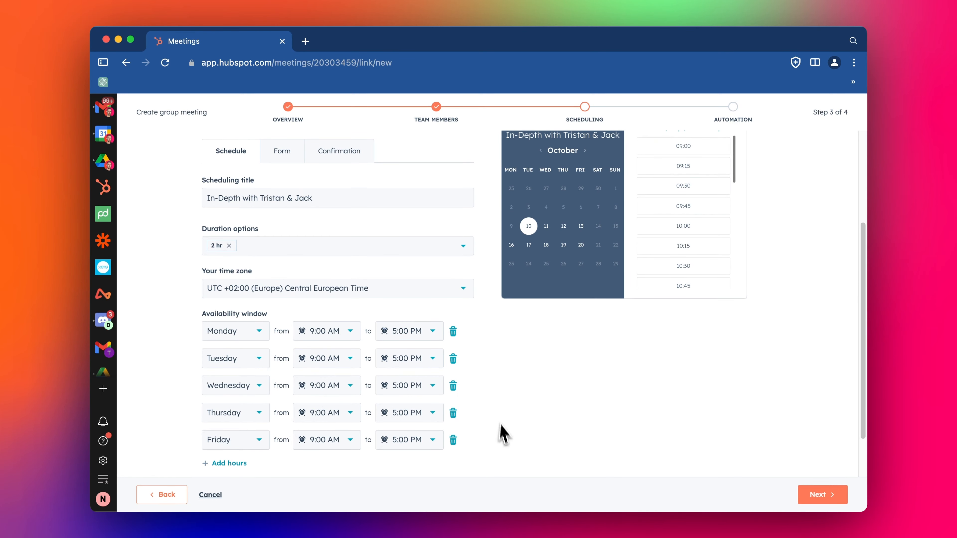
pyautogui.click(453, 439)
pyautogui.click(453, 413)
pyautogui.click(453, 385)
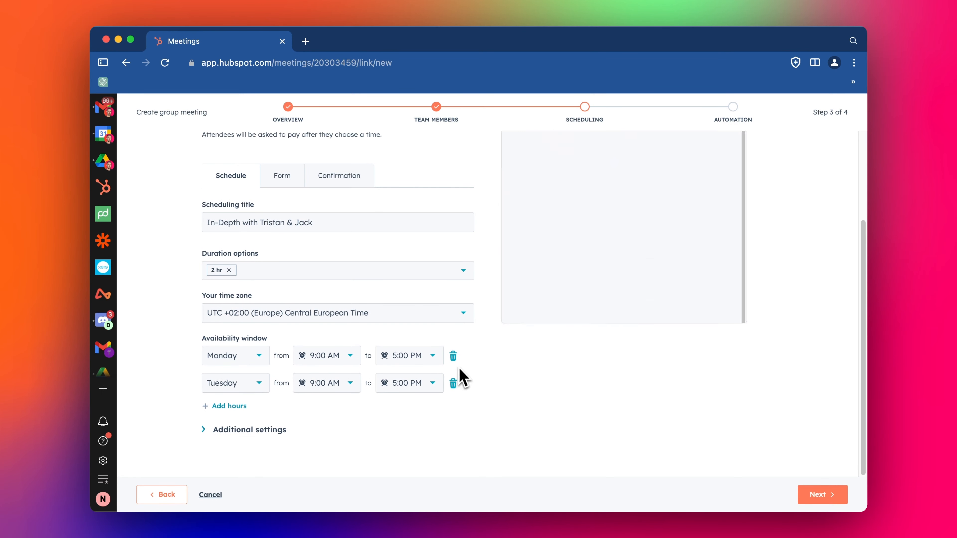
pyautogui.click(453, 385)
# - Set the end of Monday's availability window to 2:00 PM
pyautogui.click(434, 383)
pyautogui.scroll(6, 413, 326)
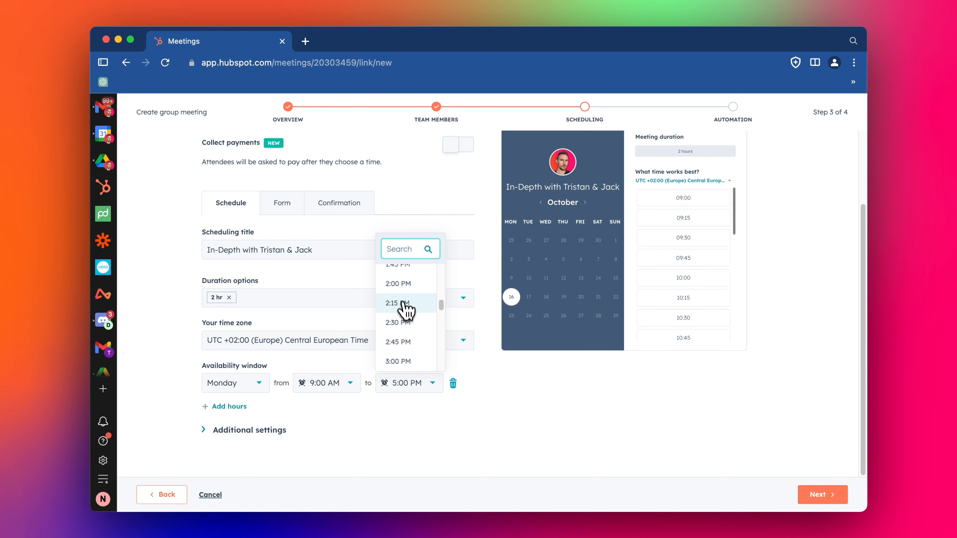
pyautogui.click(400, 288)
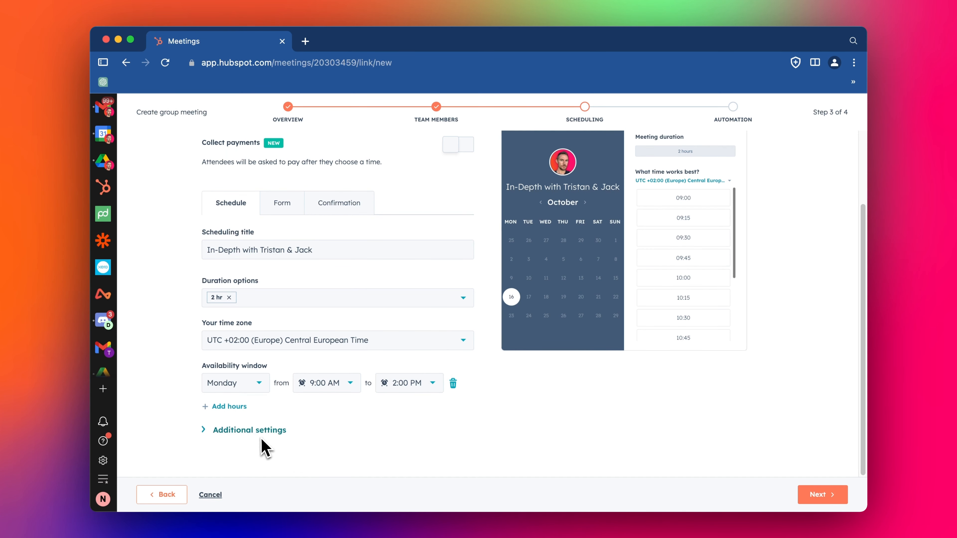
# - Expand the schedule's additional settings and review the image, booking period, minimum notice and buffer time options
pyautogui.click(260, 430)
pyautogui.scroll(-6, 309, 428)
pyautogui.scroll(3, 311, 428)
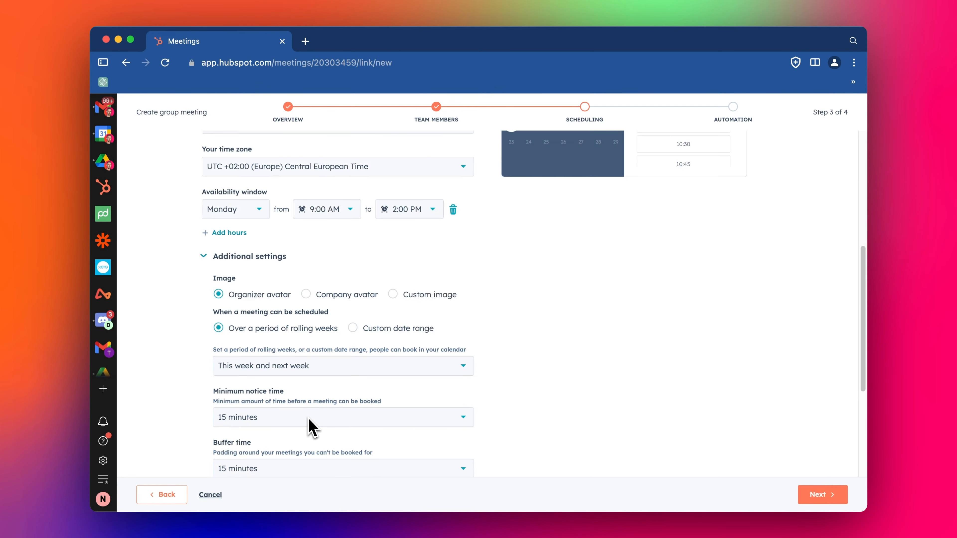
pyautogui.scroll(7, 339, 384)
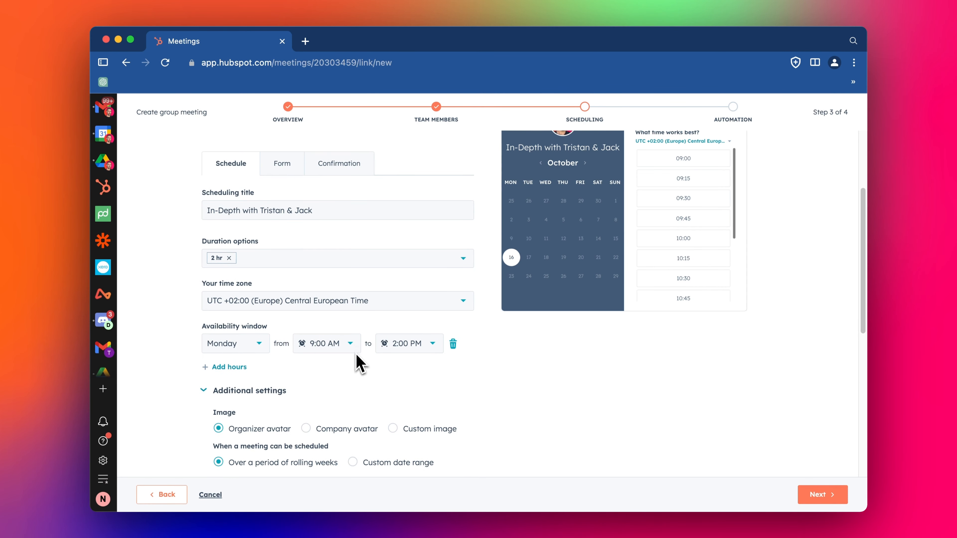
pyautogui.scroll(-9, 376, 404)
pyautogui.scroll(11, 378, 407)
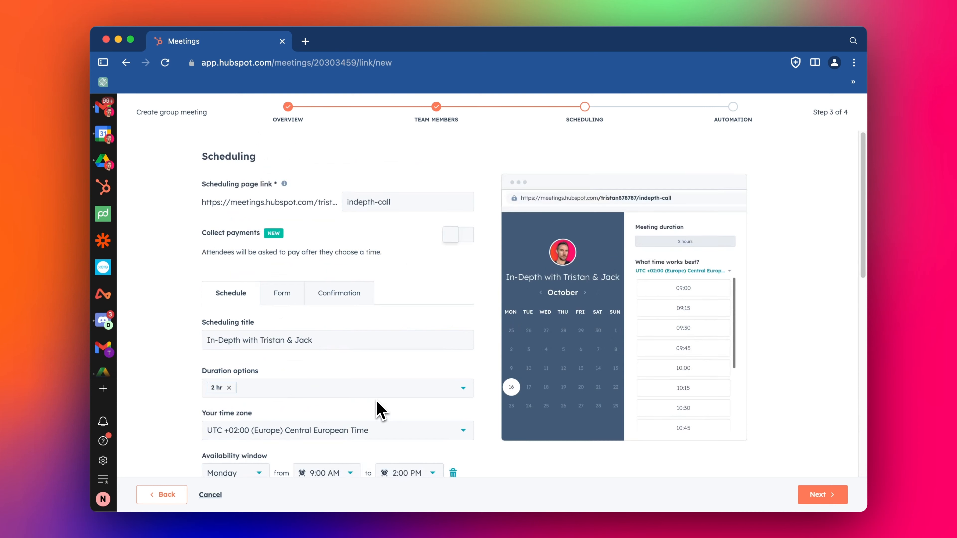
# - Review the booking form's questions, CAPTCHA and privacy options, and what happens after a prospect submits the form
pyautogui.click(279, 294)
pyautogui.scroll(-5, 298, 405)
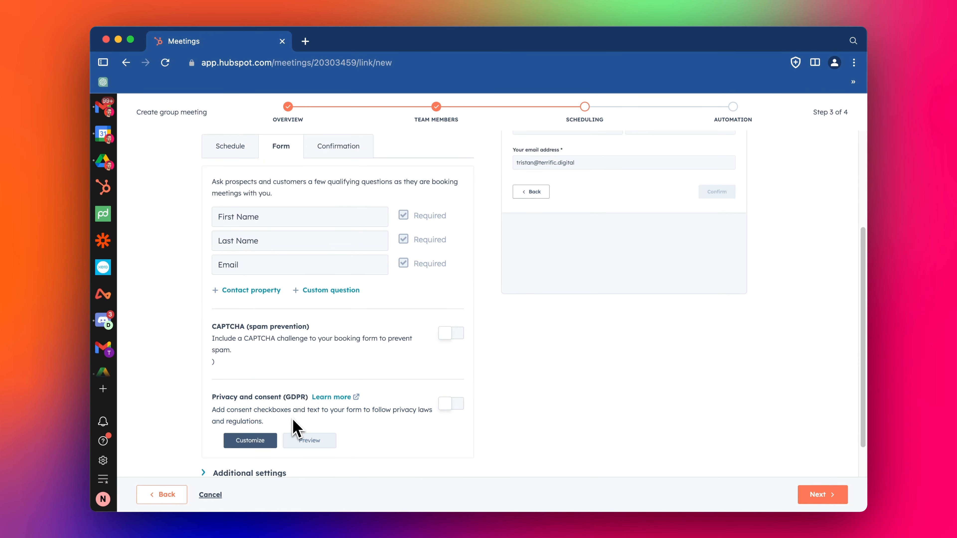
pyautogui.scroll(5, 296, 426)
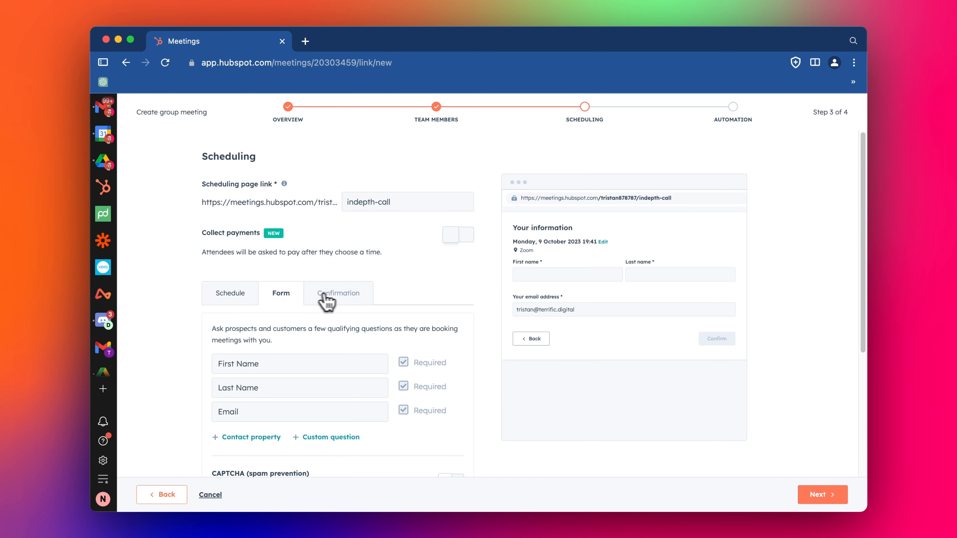
pyautogui.click(328, 298)
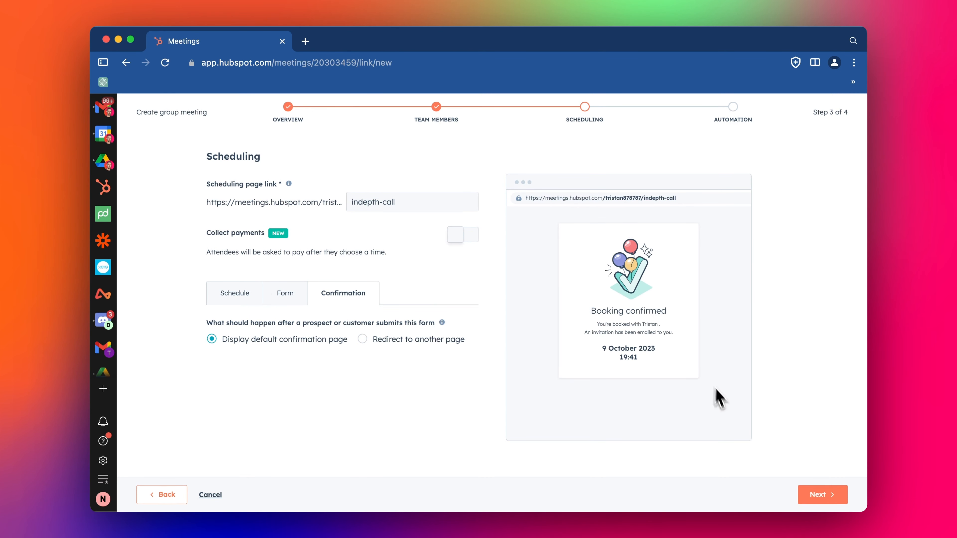
# - Finish creating the group scheduling page with the default automation settings, and open its copied booking link in a new browser tab
pyautogui.click(822, 497)
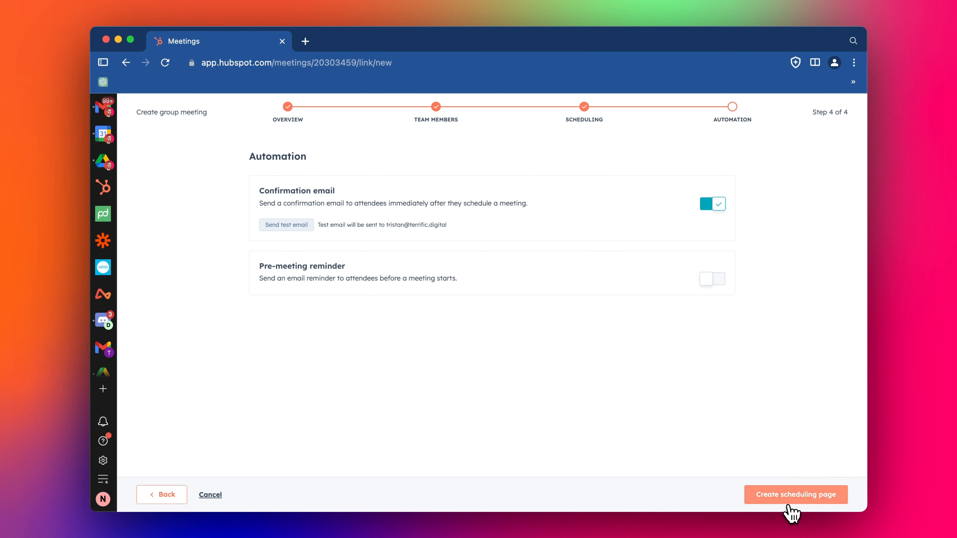
pyautogui.click(783, 497)
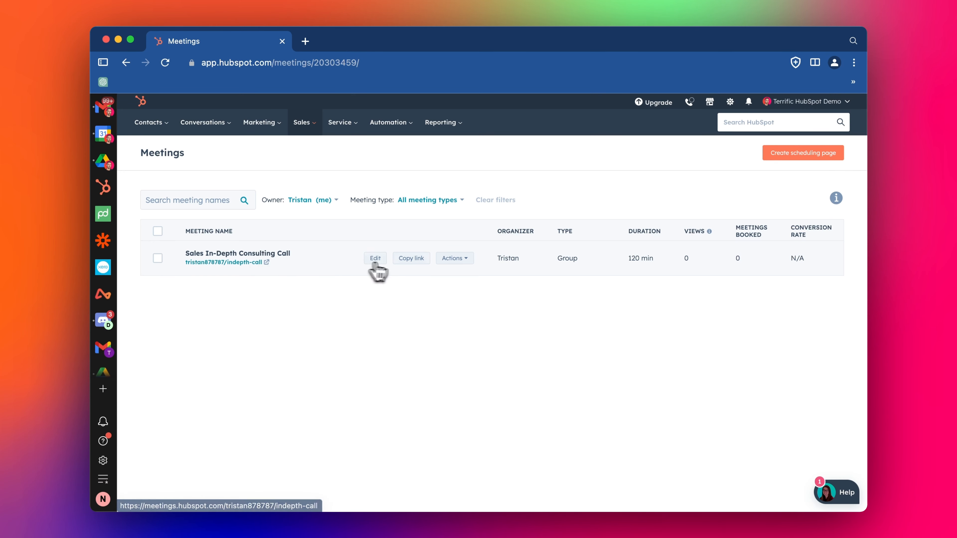
pyautogui.click(407, 260)
pyautogui.click(305, 41)
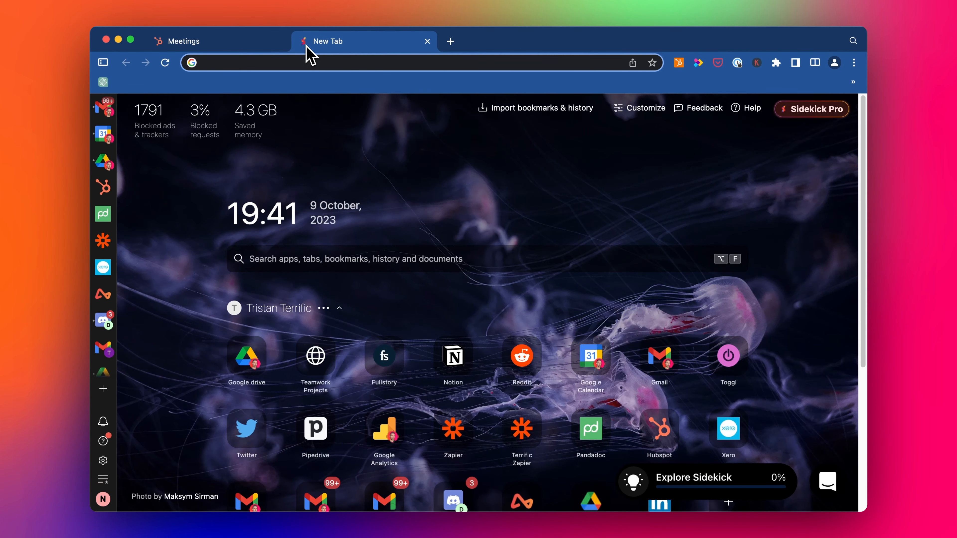
pyautogui.press('super+v')
pyautogui.press('Return')
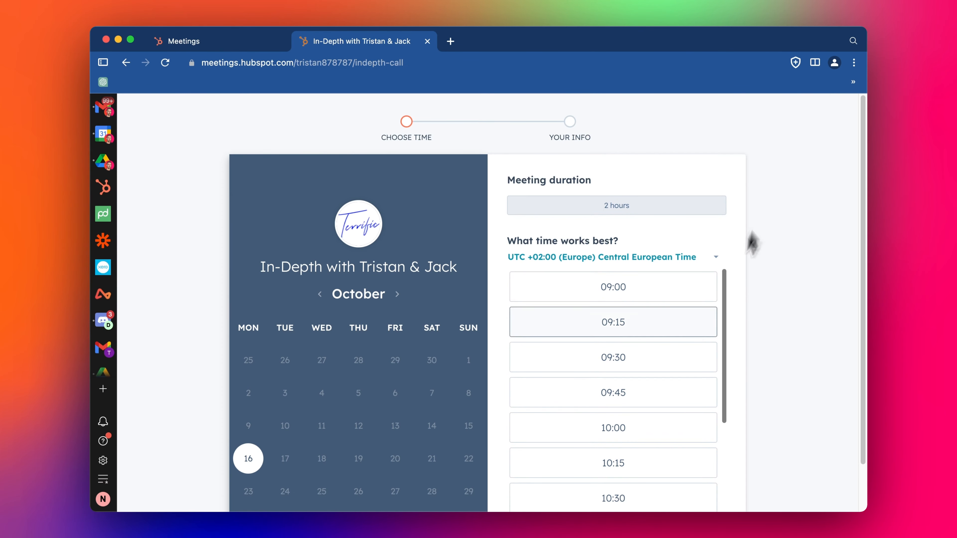
# - Preview the public booking page's available dates and times, check the information form for a 10:00 slot, and close the preview
pyautogui.scroll(-1, 406, 361)
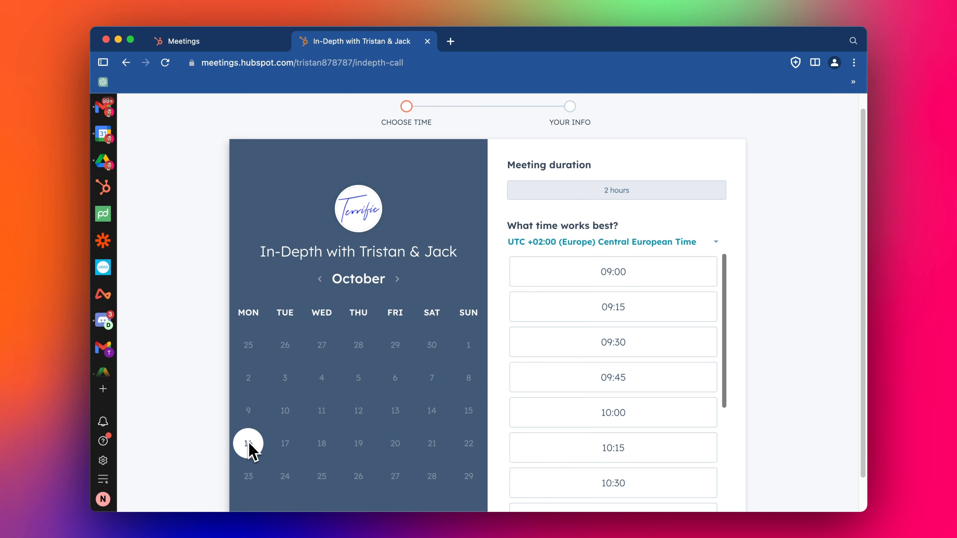
pyautogui.scroll(-2, 614, 358)
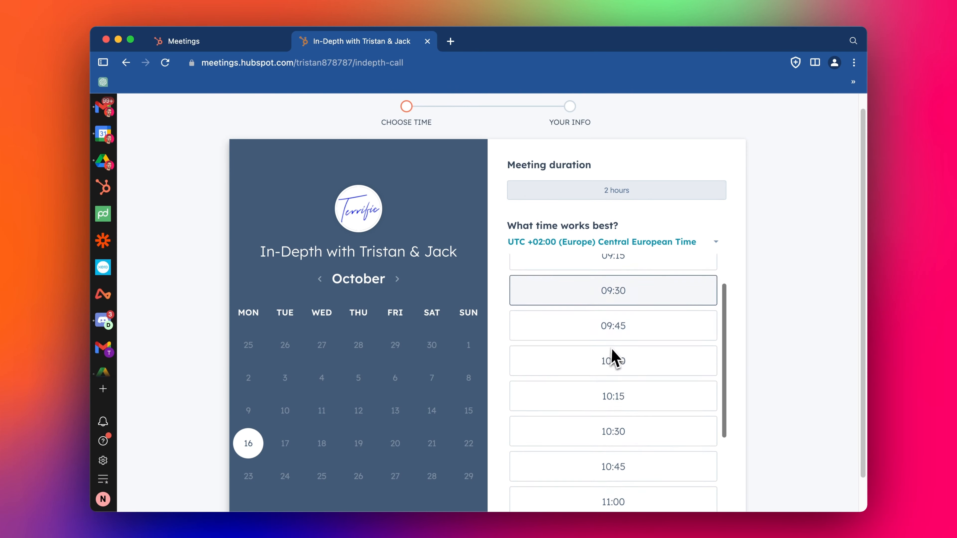
pyautogui.scroll(-2, 613, 358)
pyautogui.scroll(4, 614, 368)
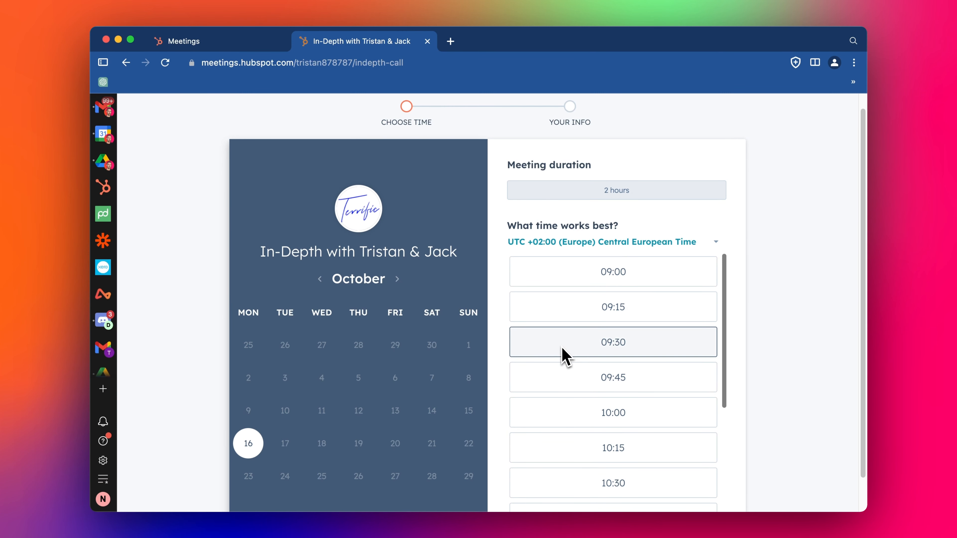
pyautogui.click(565, 413)
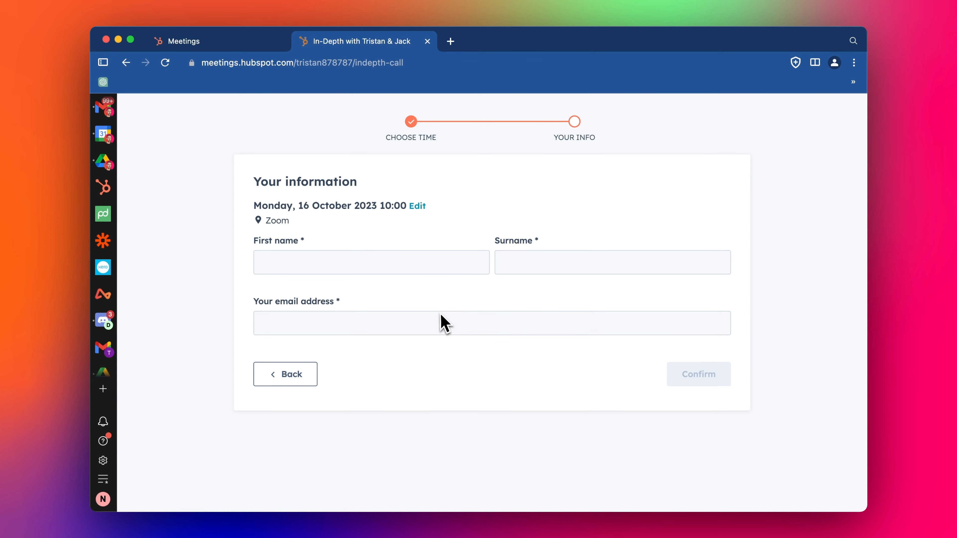
pyautogui.click(316, 392)
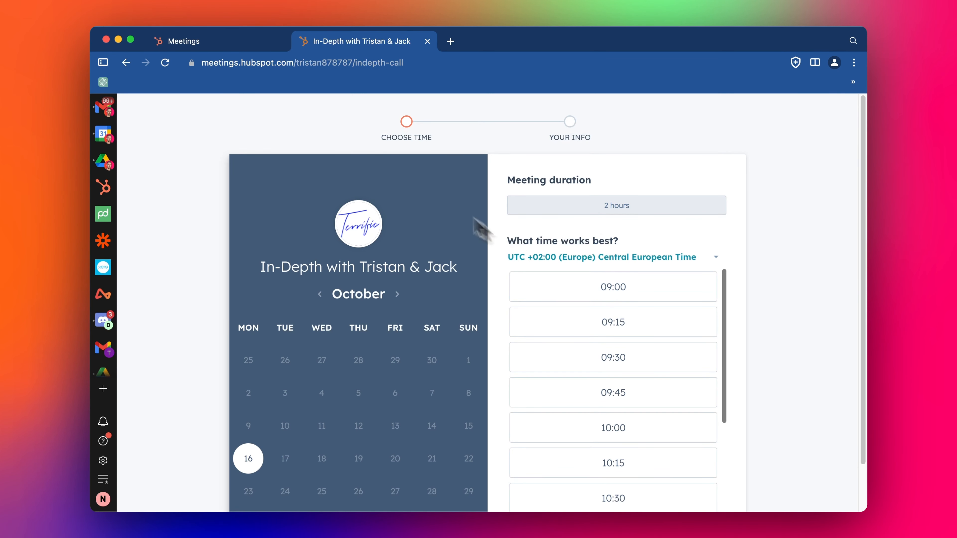
pyautogui.click(427, 41)
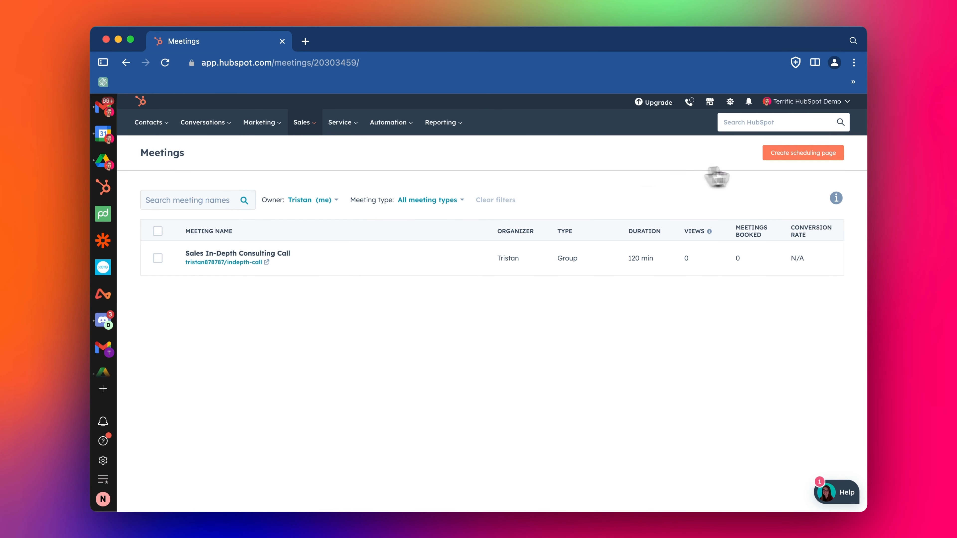
# - Start a new round robin scheduling page with the internal name "Sales Roundrobin"
pyautogui.click(779, 155)
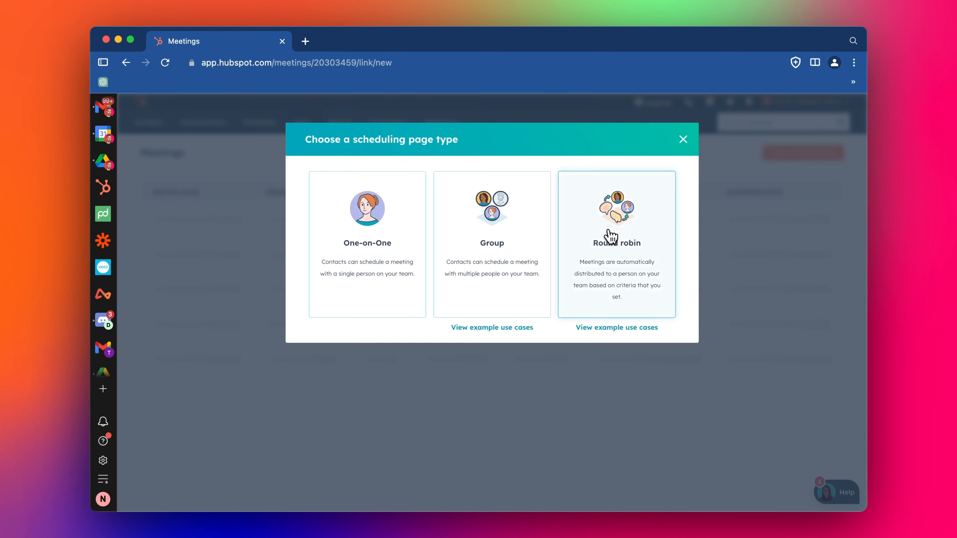
pyautogui.click(611, 243)
pyautogui.click(416, 204)
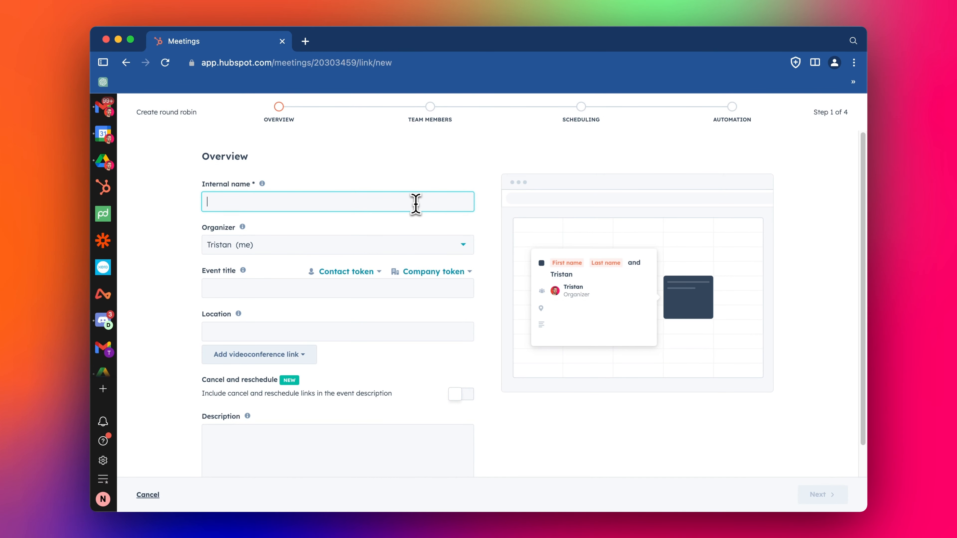
pyautogui.write('Sales Roundrobin')
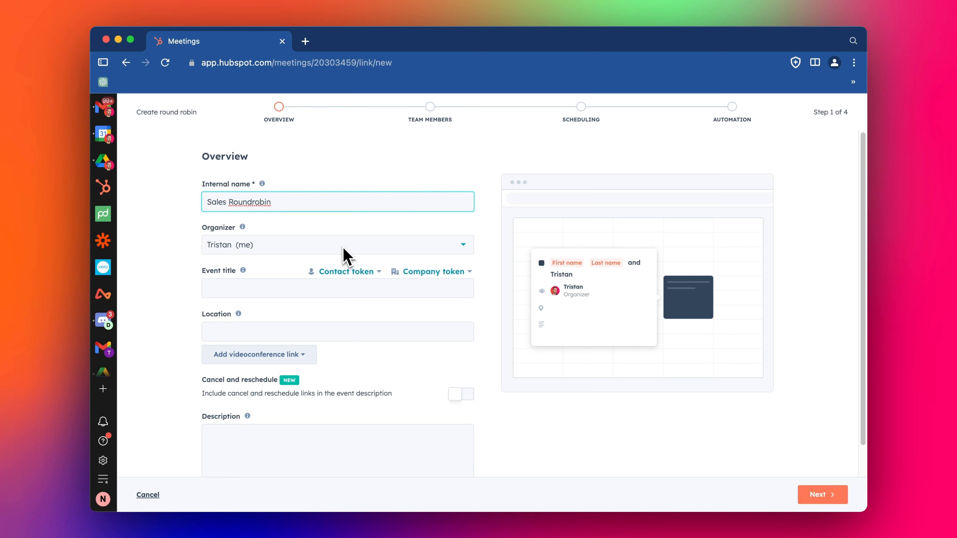
# - Title the event "Sales Consultation Call" and set its location to Zoom, without adding a videoconference link
pyautogui.click(299, 295)
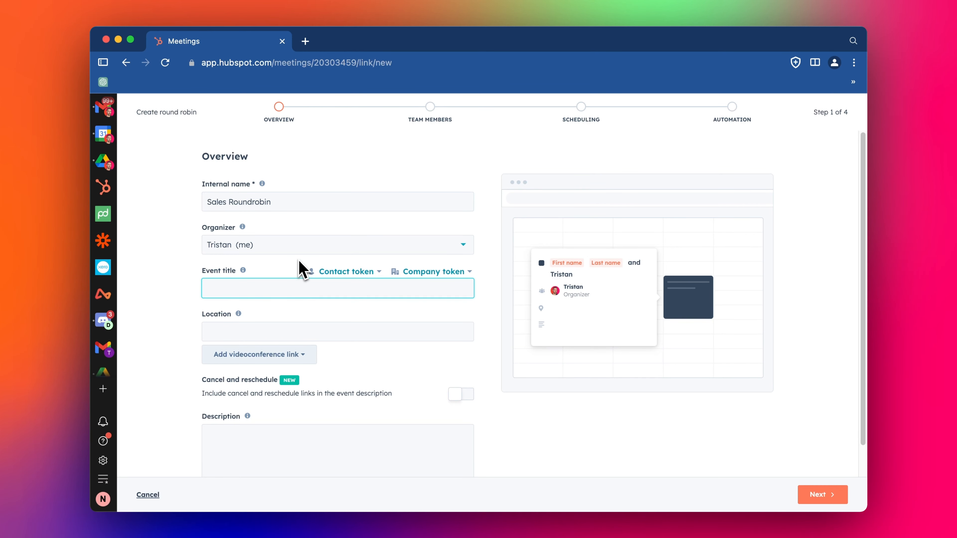
pyautogui.write('Sales Consutlation Call')
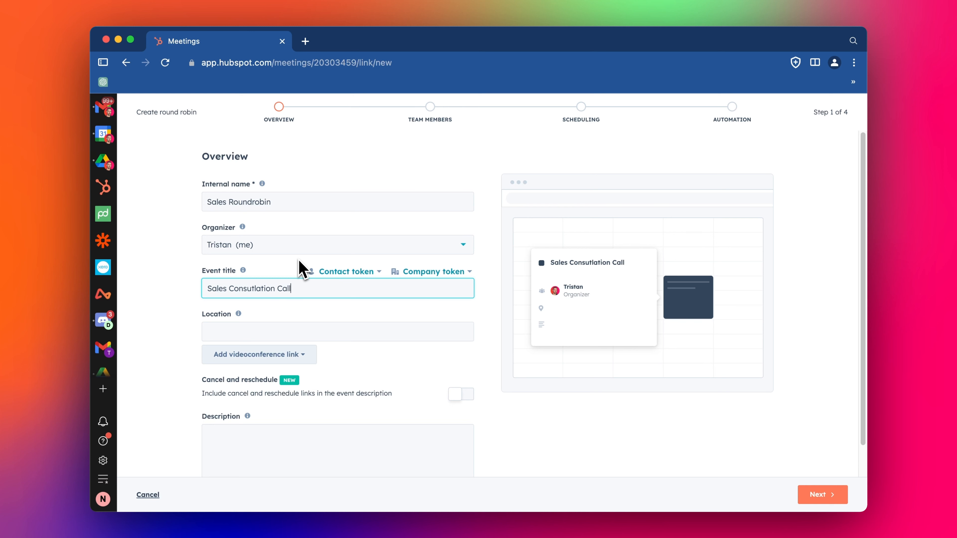
pyautogui.click(257, 288)
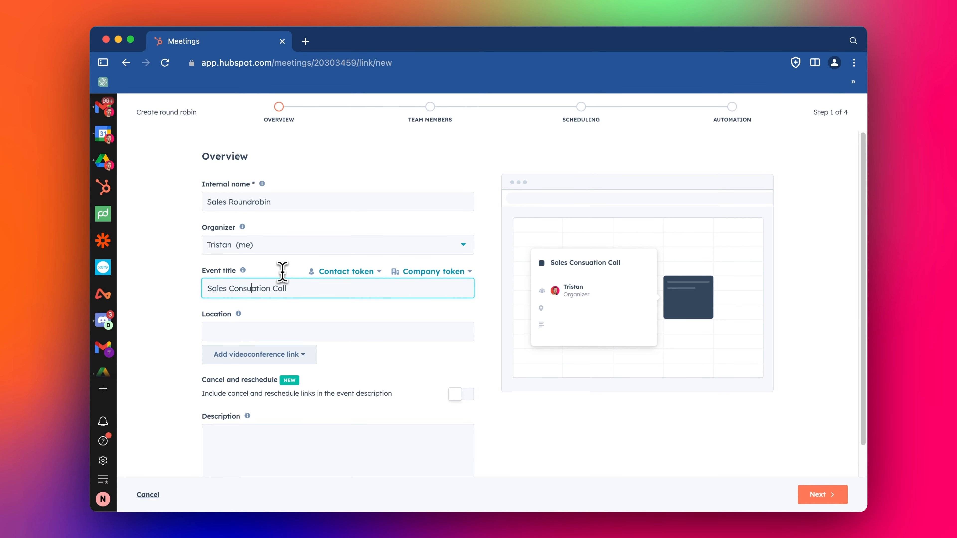
pyautogui.click(307, 332)
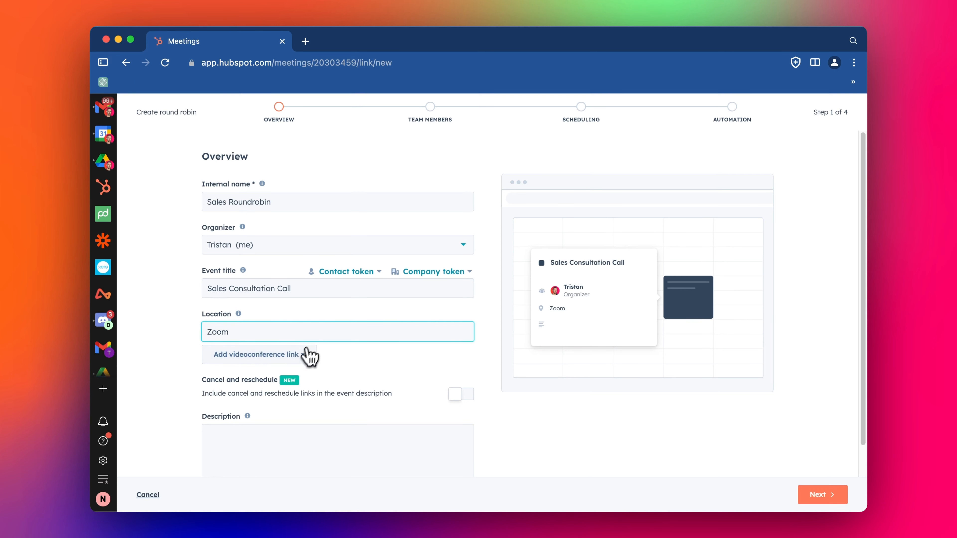
pyautogui.click(293, 360)
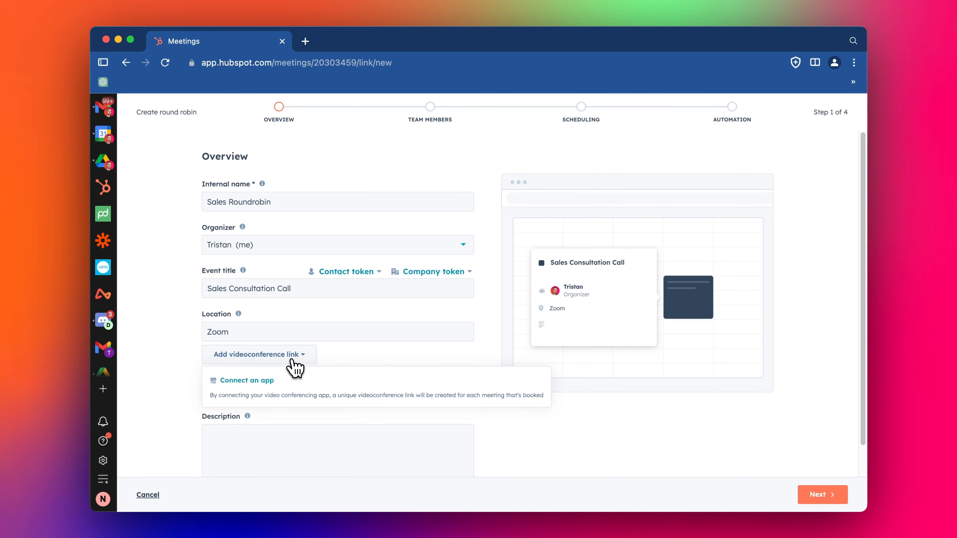
pyautogui.click(330, 360)
# - Include cancel and reschedule links, write the description "Sales initial call" and "Go through main questions", and complete the overview
pyautogui.scroll(-2, 358, 377)
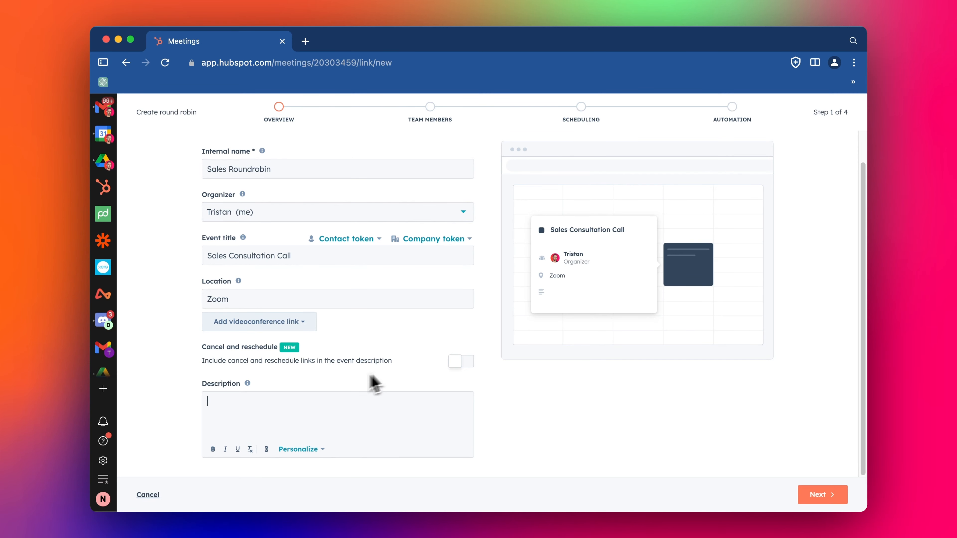
pyautogui.click(456, 362)
pyautogui.click(292, 411)
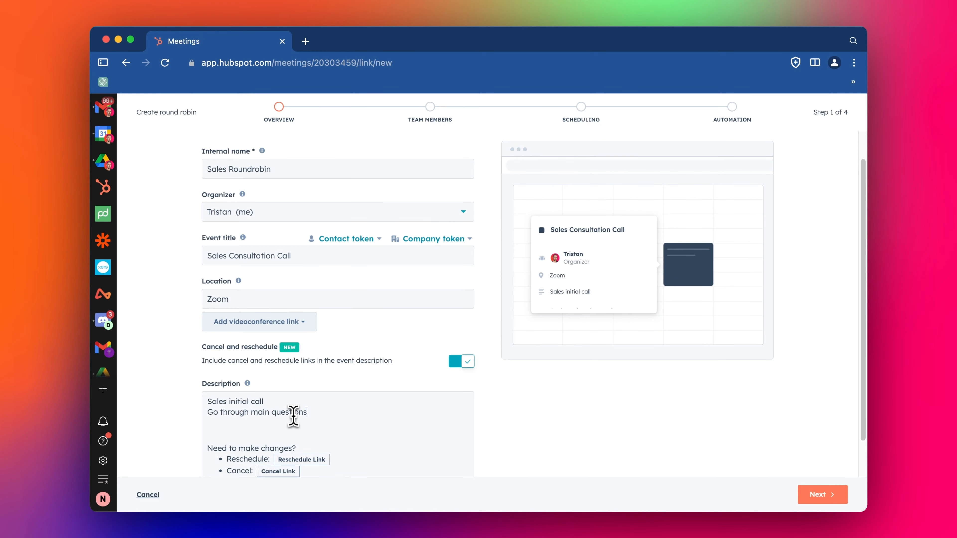
pyautogui.scroll(-1, 295, 417)
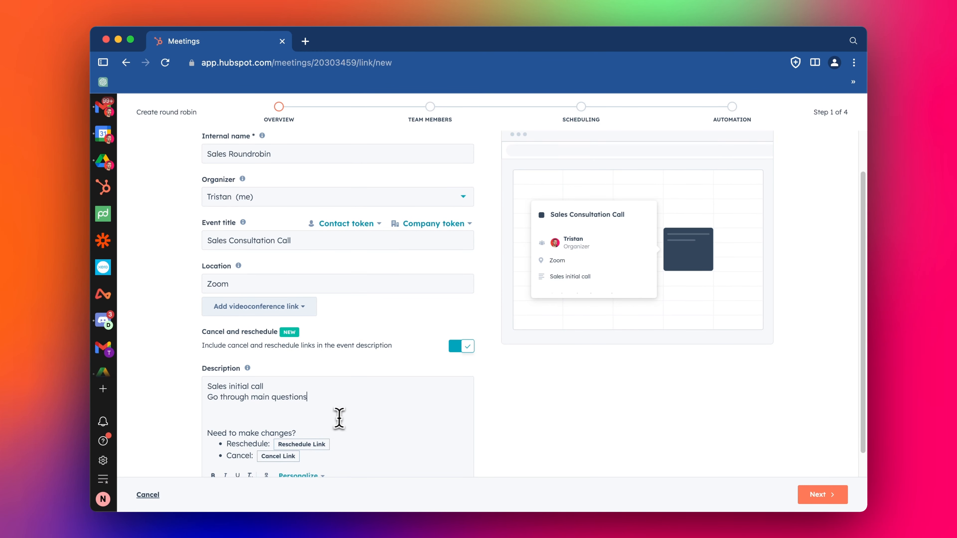
pyautogui.click(819, 496)
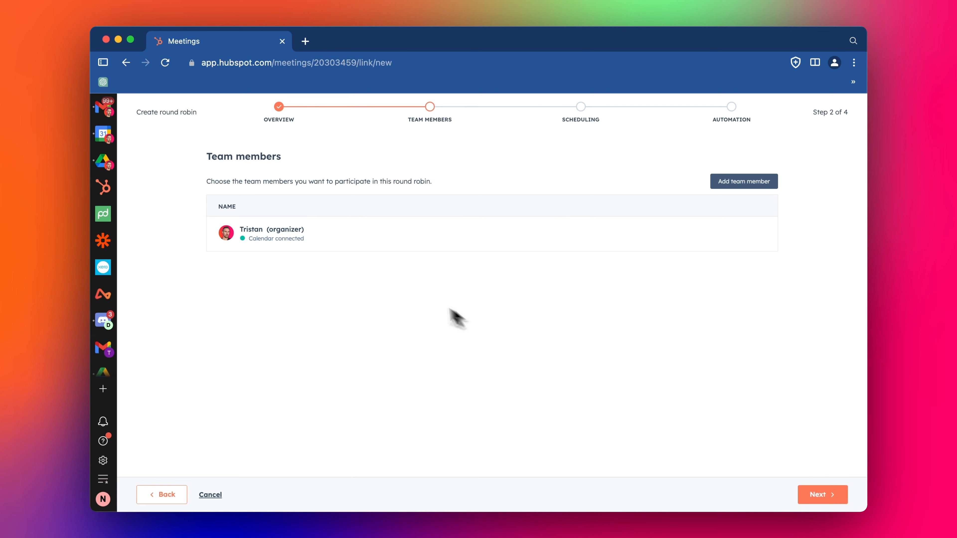
# - Add the other available team member to the round robin and proceed to the scheduling settings
pyautogui.click(761, 191)
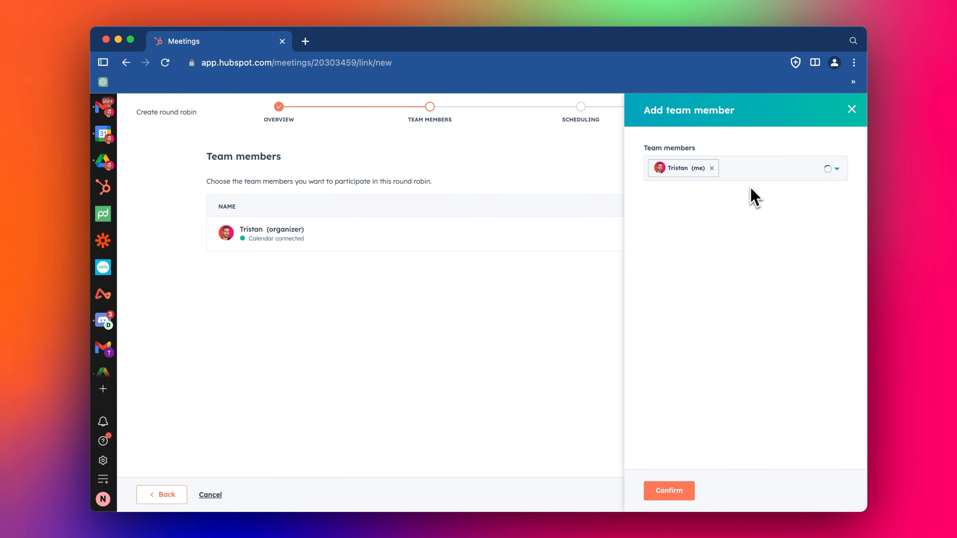
pyautogui.click(757, 170)
pyautogui.click(733, 200)
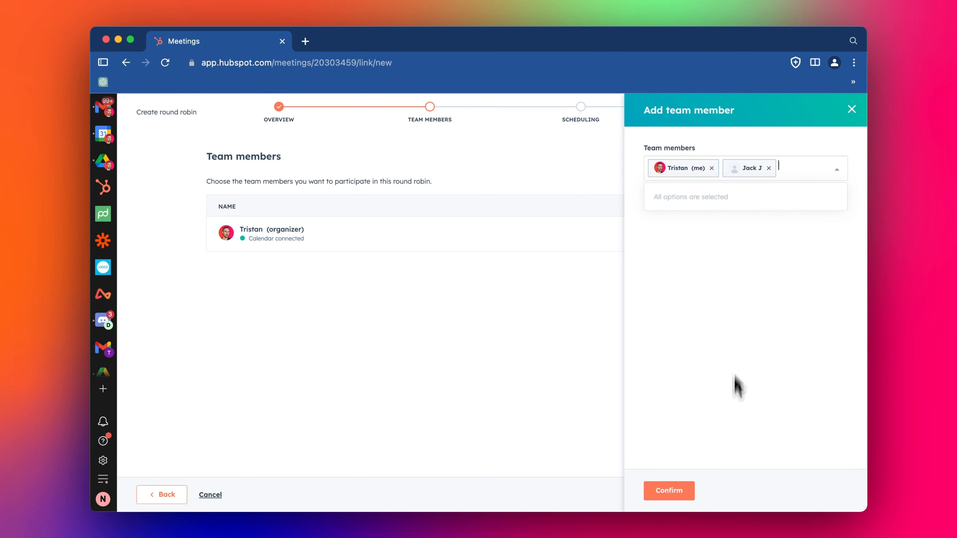
pyautogui.click(673, 493)
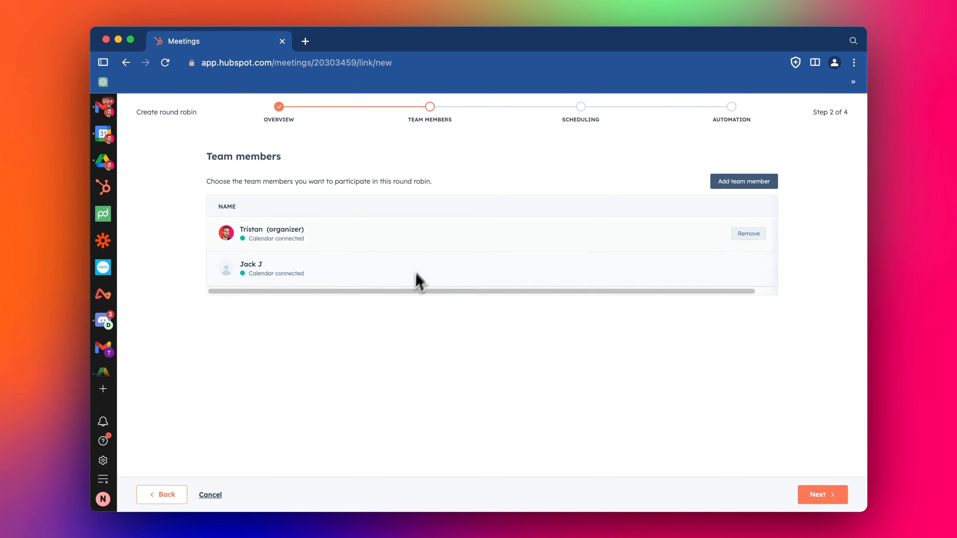
pyautogui.click(819, 496)
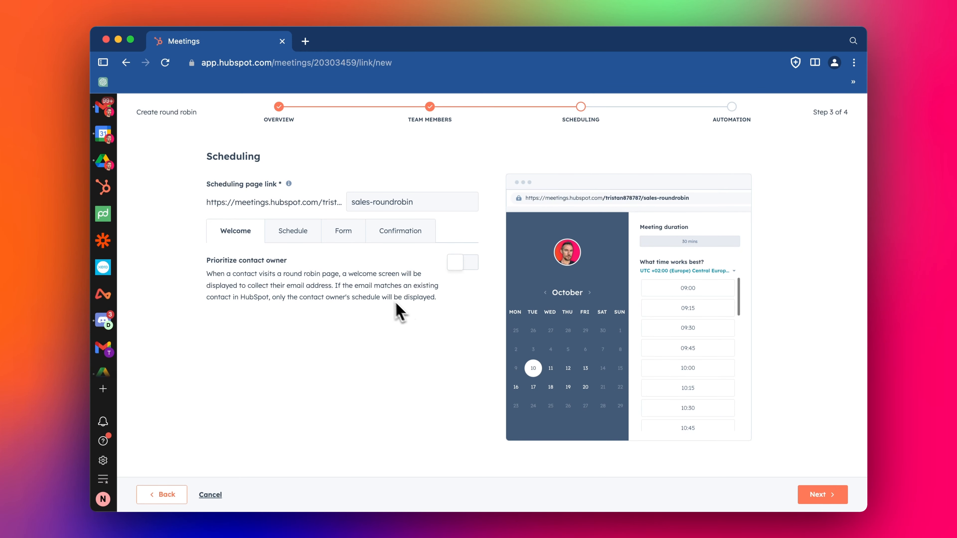
# - Review the round robin's schedule settings, including the scheduling title, duration, time zone and availability window
pyautogui.click(301, 232)
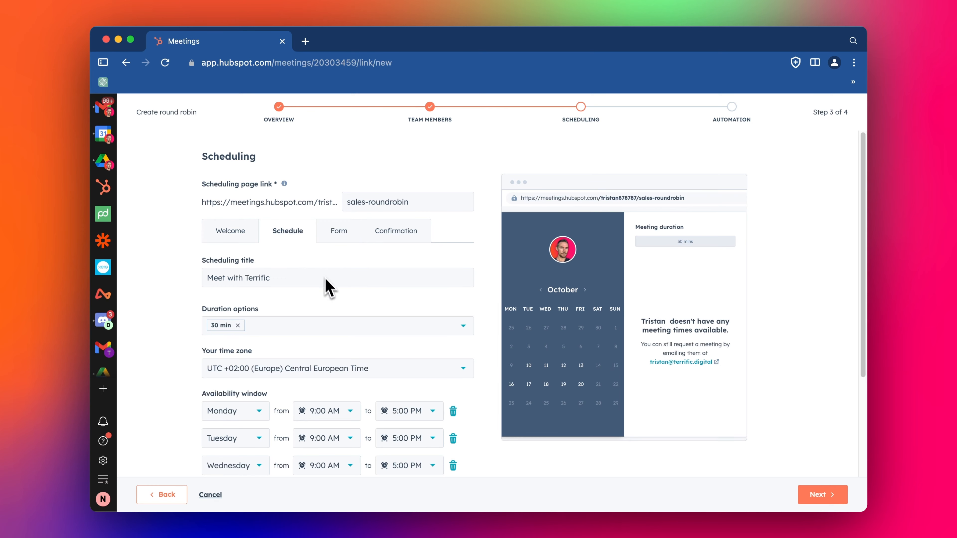
pyautogui.scroll(-5, 336, 294)
pyautogui.scroll(5, 341, 293)
pyautogui.click(337, 232)
pyautogui.click(255, 232)
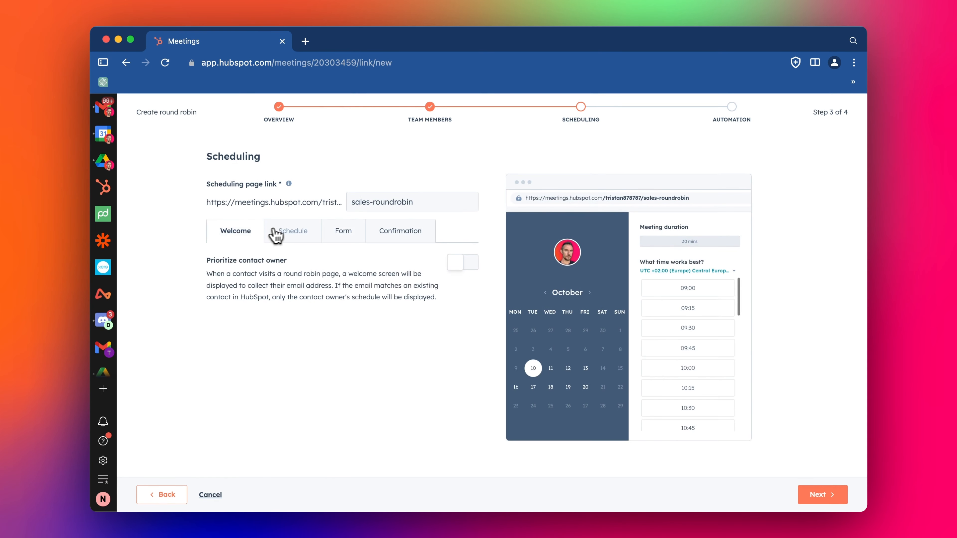
pyautogui.click(276, 235)
pyautogui.scroll(-3, 314, 391)
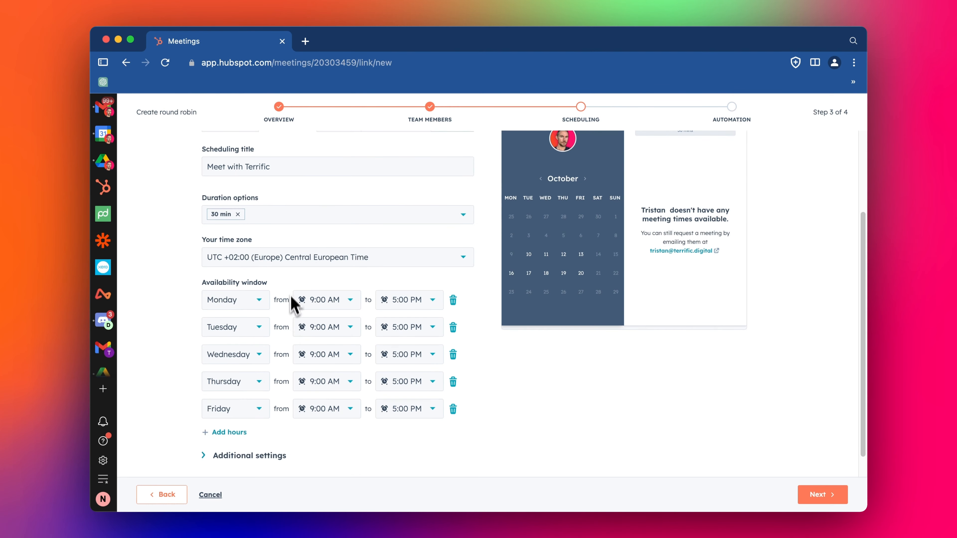
pyautogui.scroll(3, 302, 296)
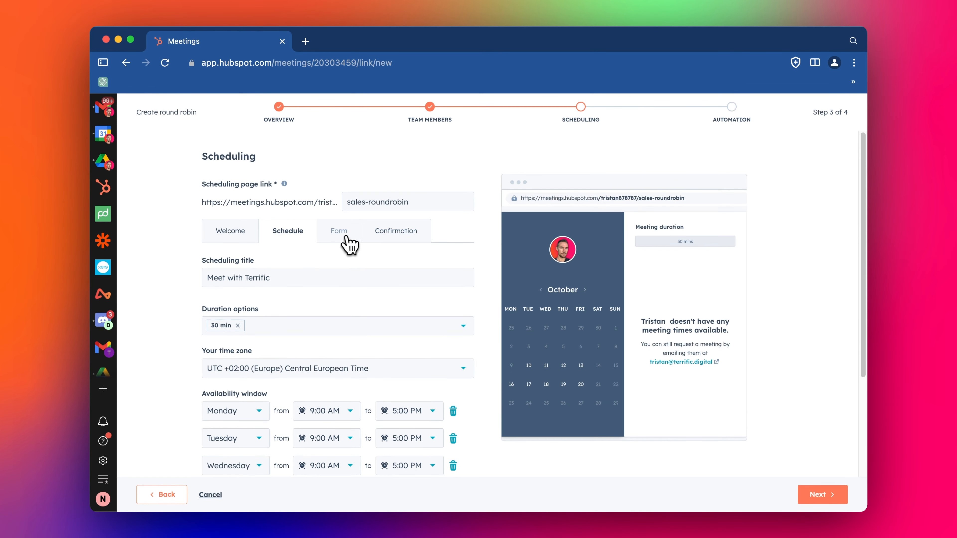
# - Review the round robin's booking form, additional settings and confirmation options, and return to the option that prioritizes the contact owner
pyautogui.click(347, 238)
pyautogui.scroll(-3, 341, 302)
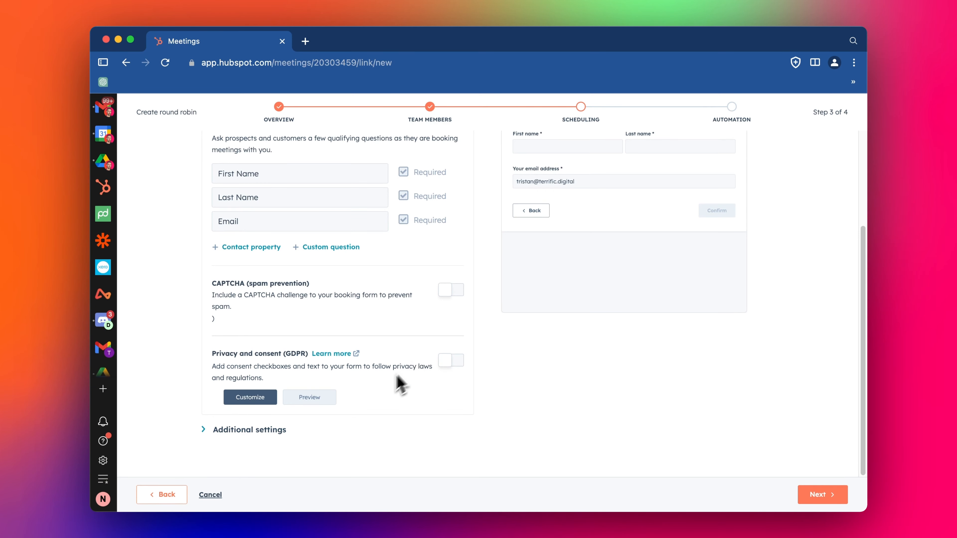
pyautogui.click(290, 431)
pyautogui.scroll(-3, 335, 362)
pyautogui.scroll(5, 343, 358)
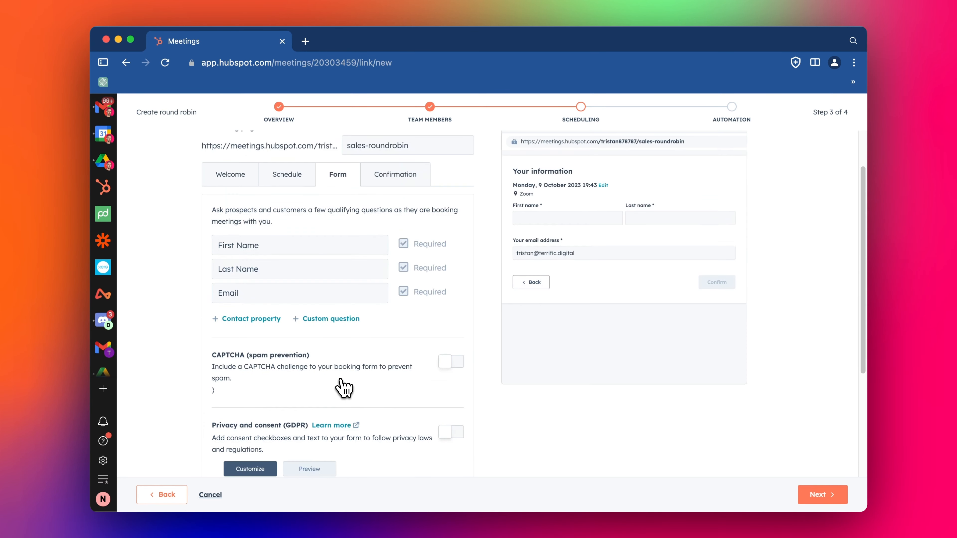
pyautogui.scroll(1, 343, 388)
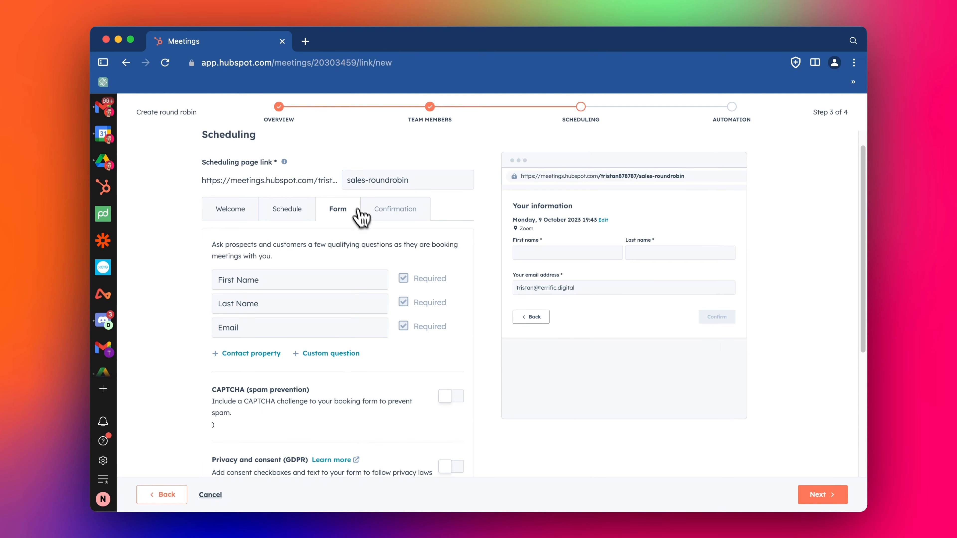
pyautogui.click(382, 211)
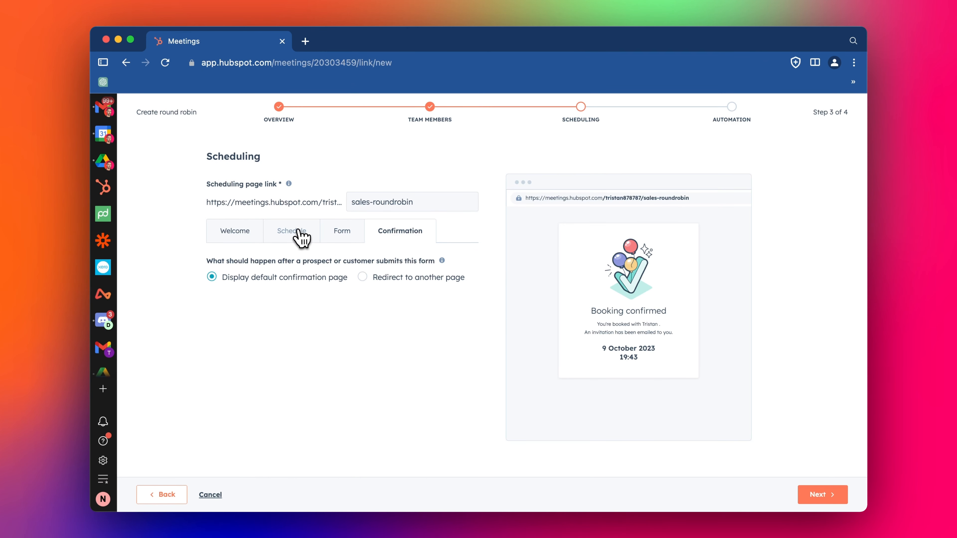
pyautogui.click(256, 234)
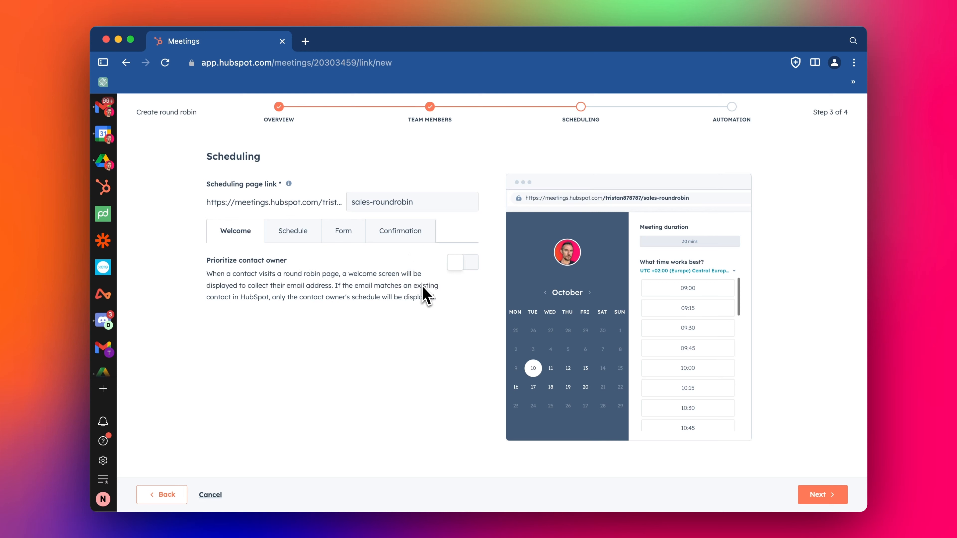
# - Proceed from the scheduling settings, keep the default automation options and create the round robin scheduling page
pyautogui.click(827, 500)
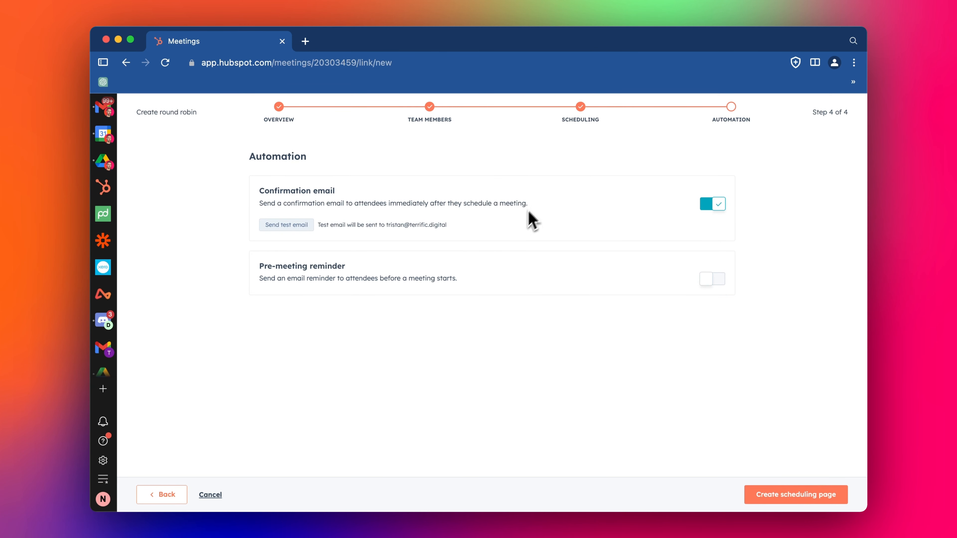
pyautogui.click(801, 498)
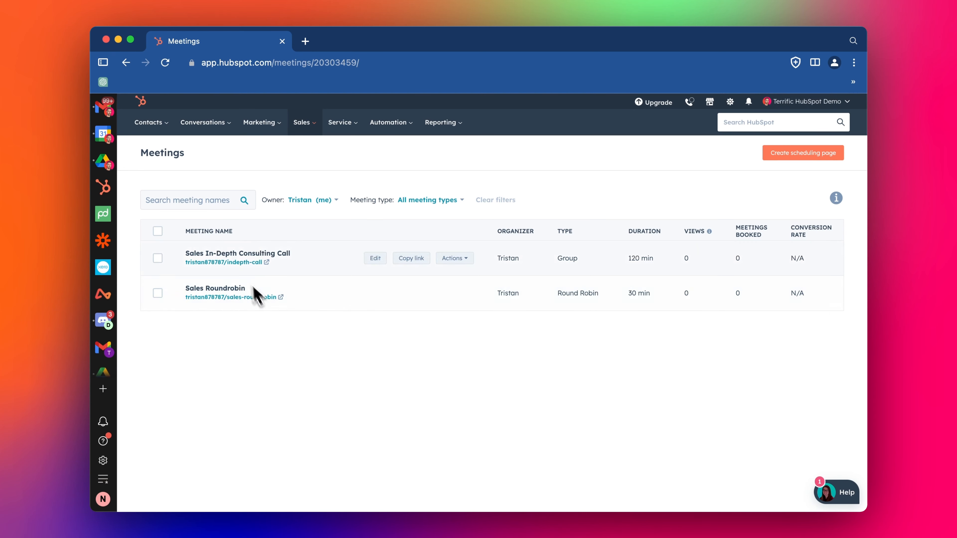
# - Preview the live Sales Roundrobin booking page and the information form for the 09:15 slot, and return to the meetings list
pyautogui.click(236, 298)
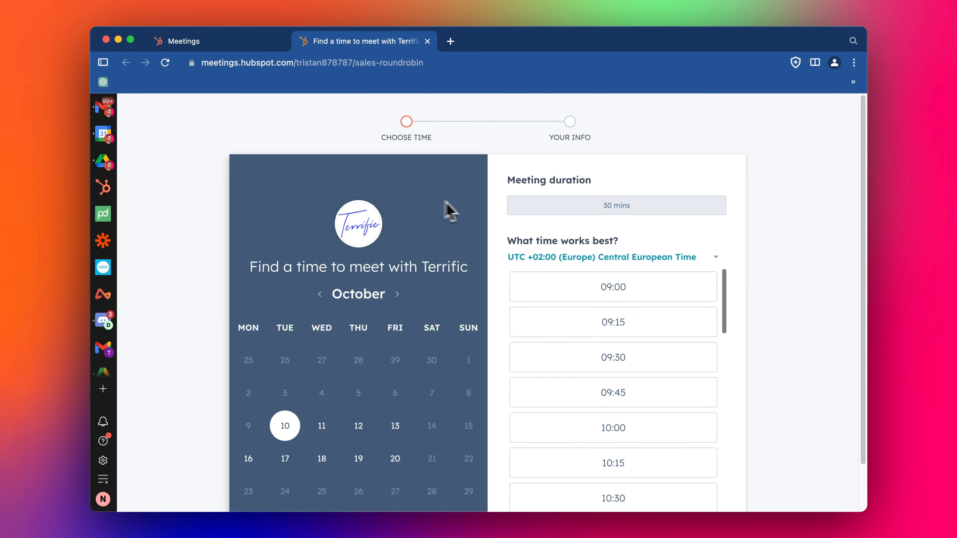
pyautogui.click(576, 269)
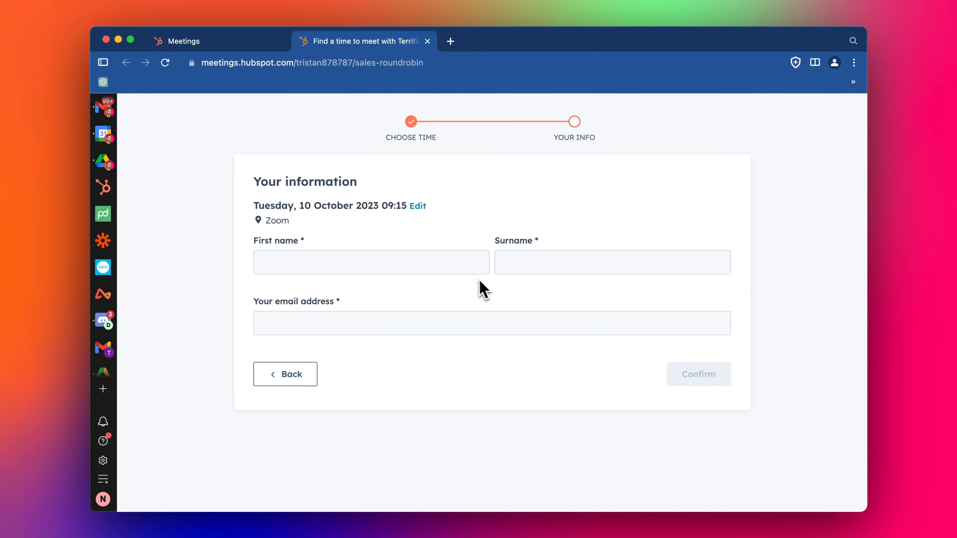
pyautogui.click(309, 375)
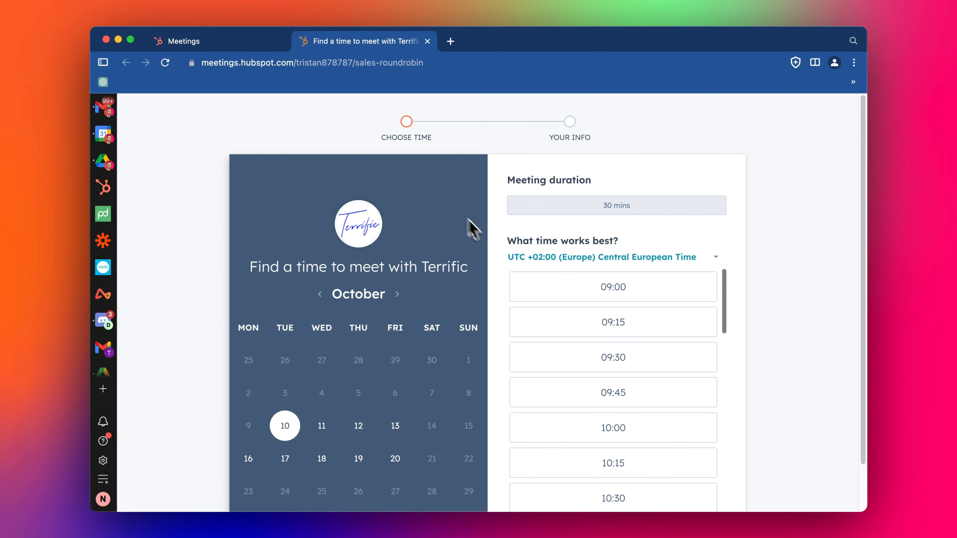
pyautogui.click(237, 43)
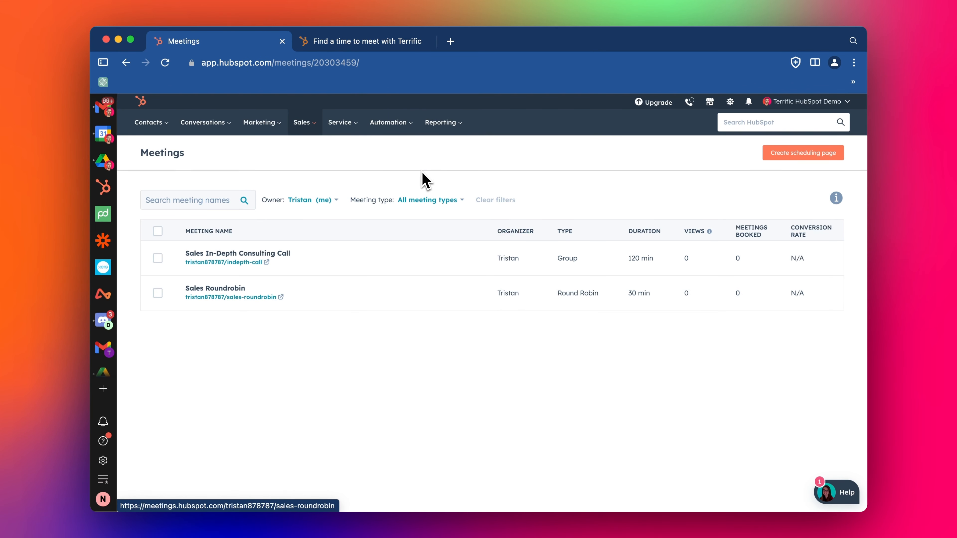